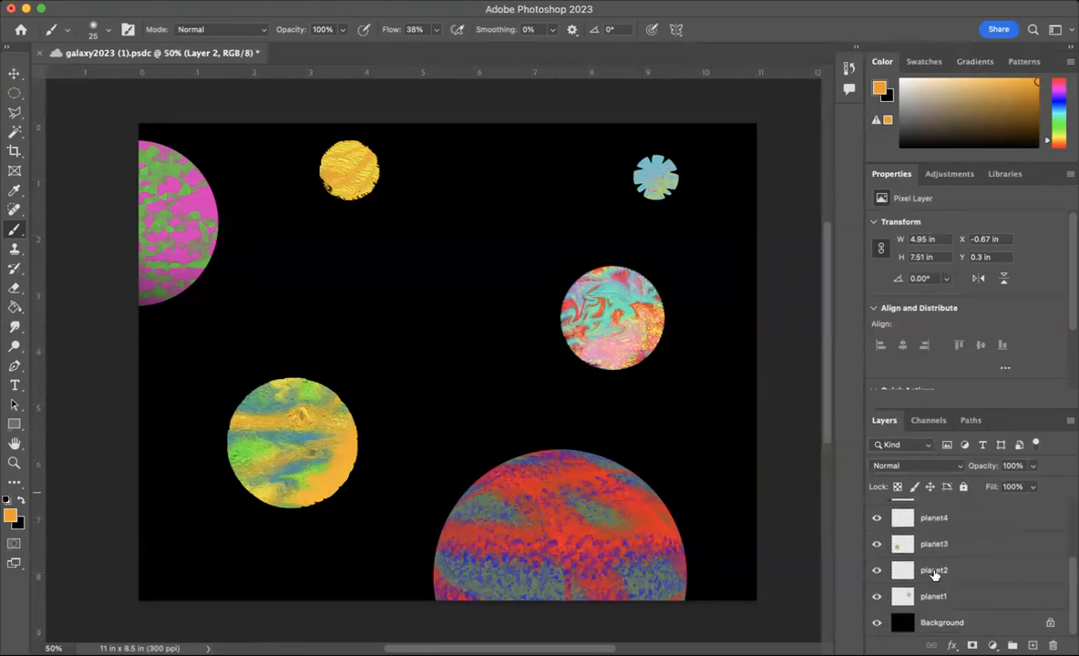
Step: Select the planet2 layer and toggle the planet3 layer's visibility to identify which planet it holds
left_click(932, 571)
left_click(878, 544)
left_click(877, 545)
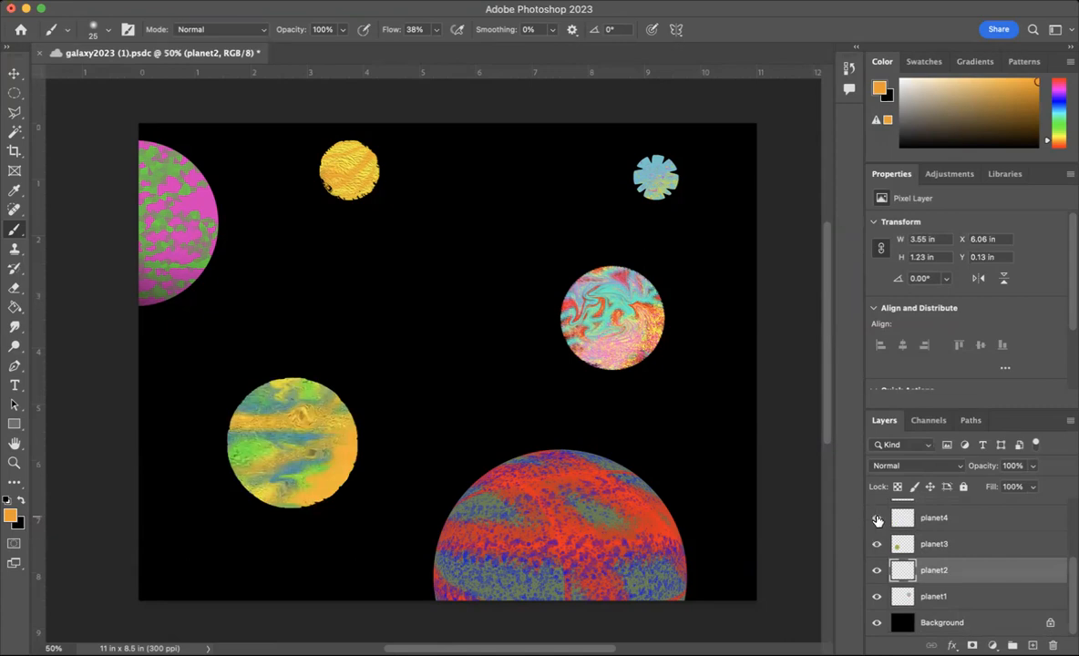
scroll(868, 521, "up", 1)
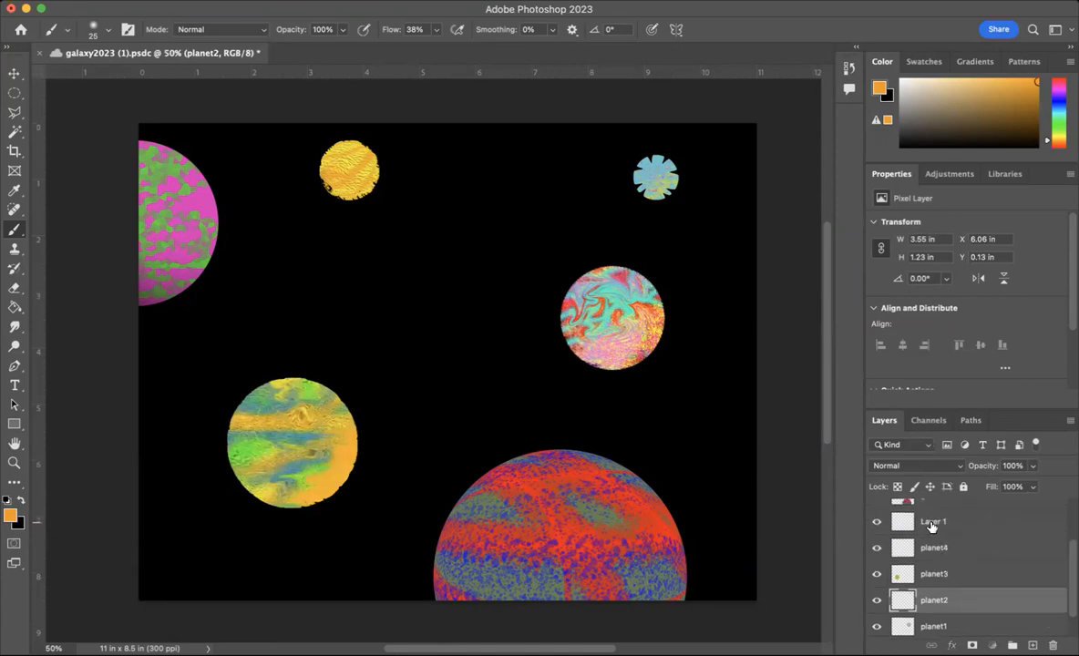
Step: Check Layer 1 by toggling its visibility, and delete the Layer 1 and planet4 layers
left_click(928, 521)
left_click(877, 522)
left_click(877, 523)
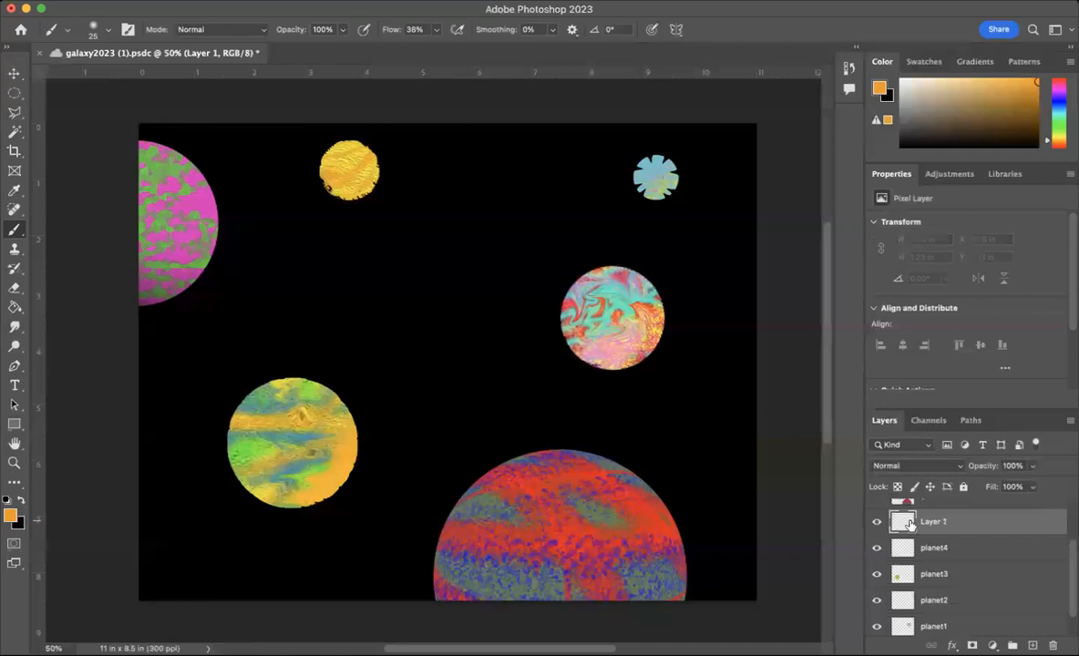
scroll(935, 527, "up", 1)
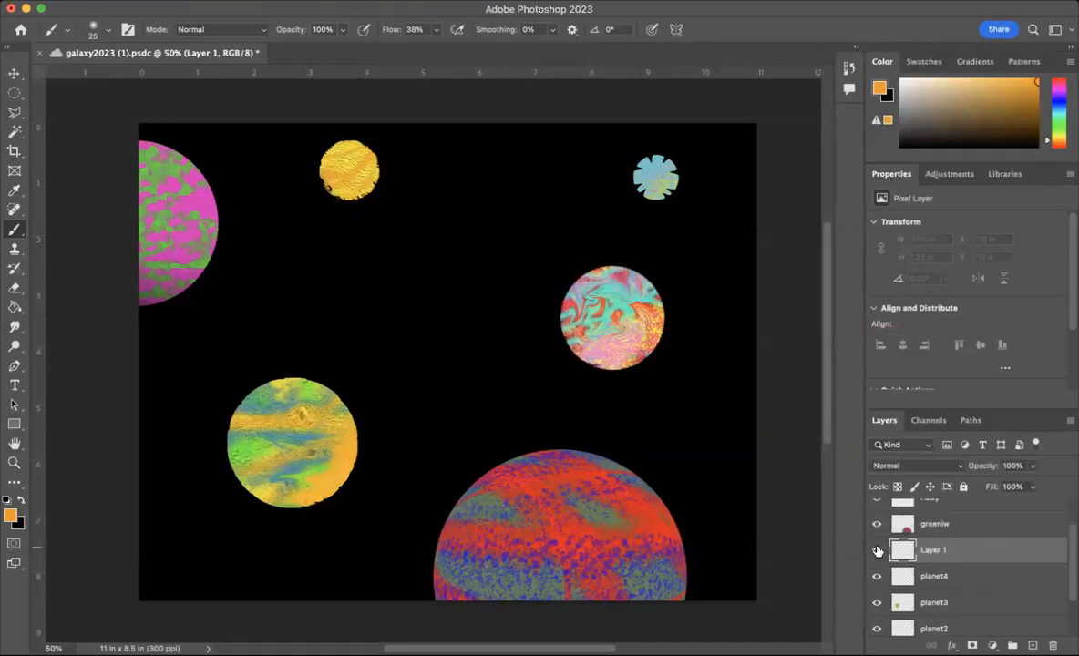
right_click(934, 551)
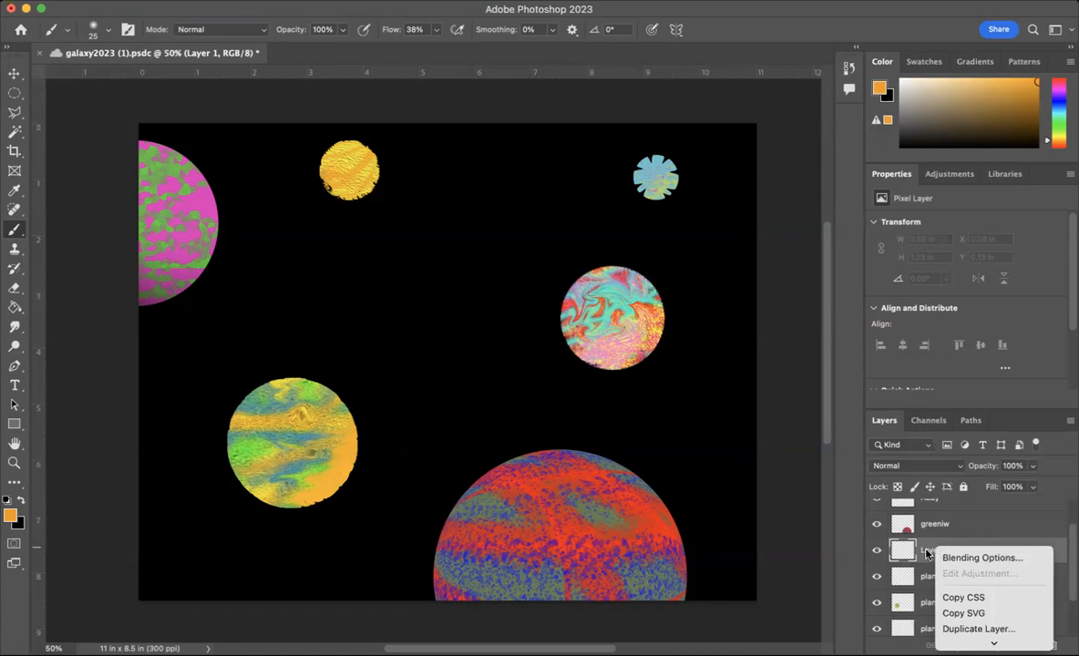
mouse_move(993, 644)
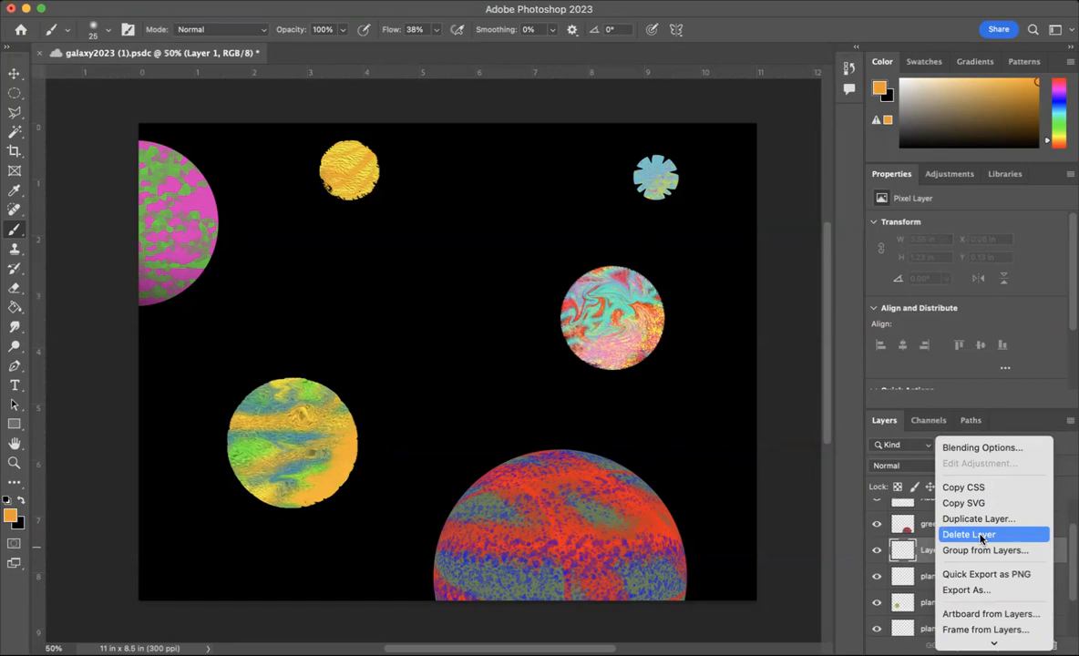
left_click(924, 555)
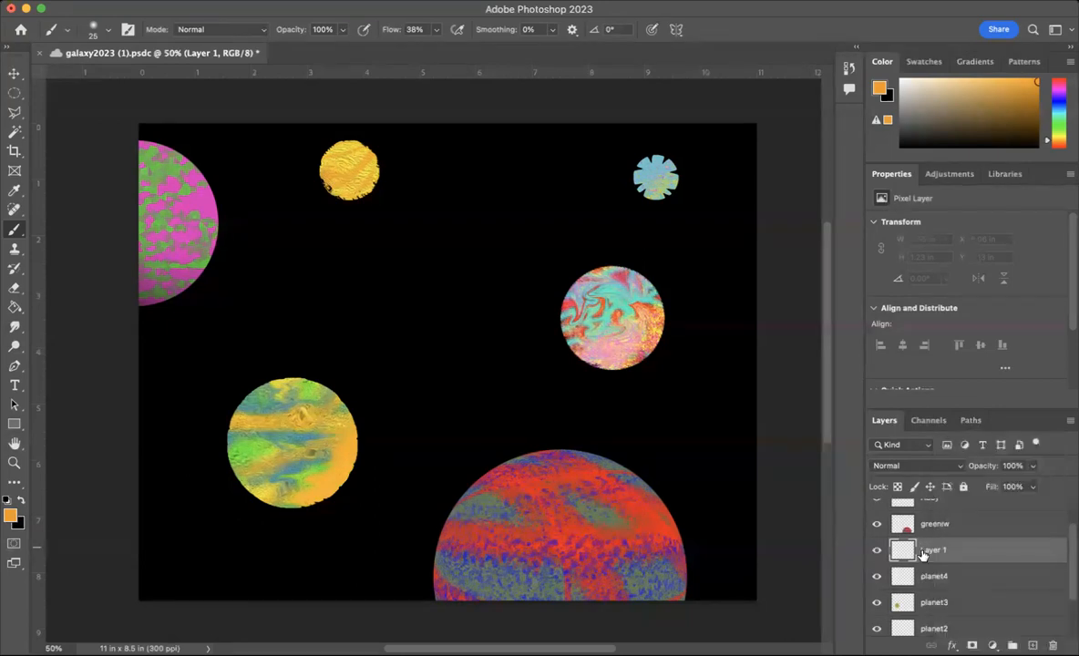
key("BackSpace")
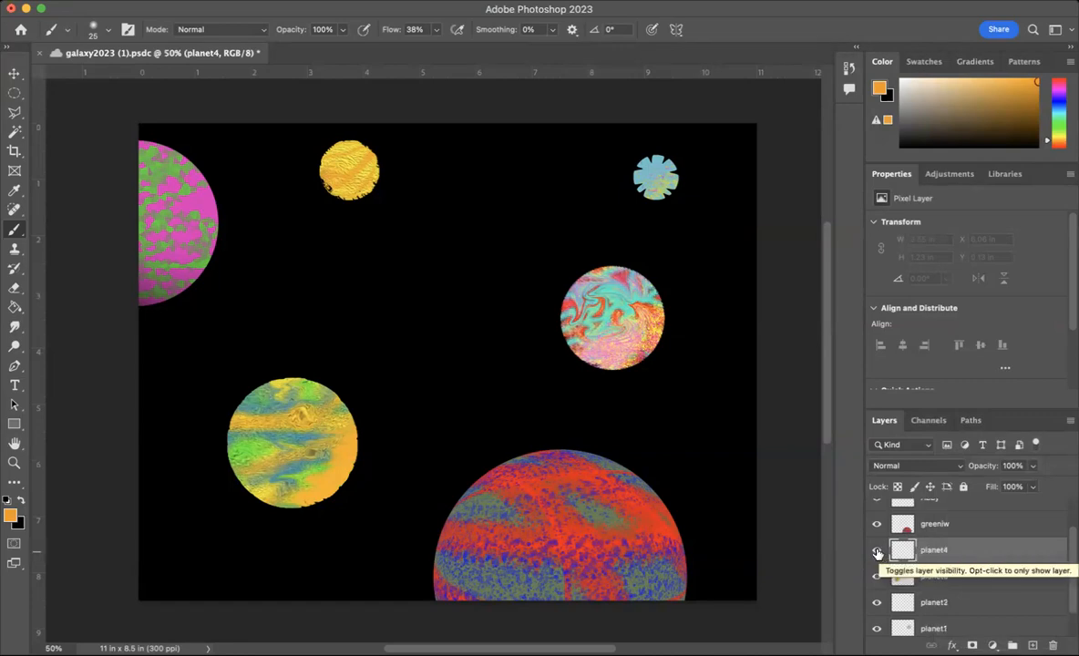
key("BackSpace")
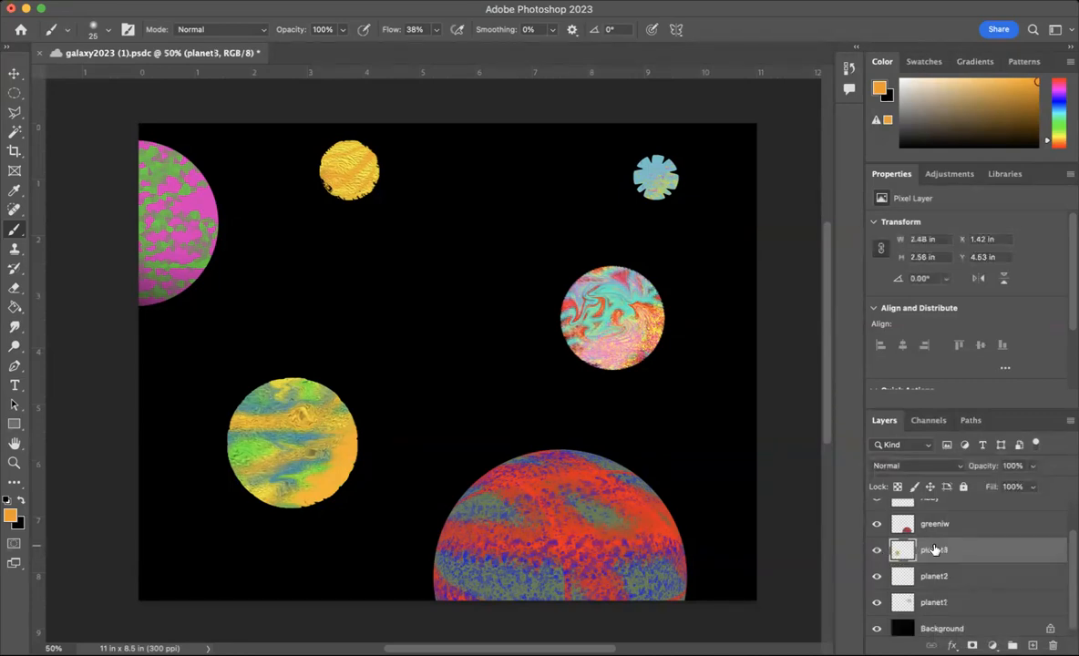
Step: Identify Layer 2's content by toggling its visibility, and rename the layer Sun
scroll(934, 549, "up", 3)
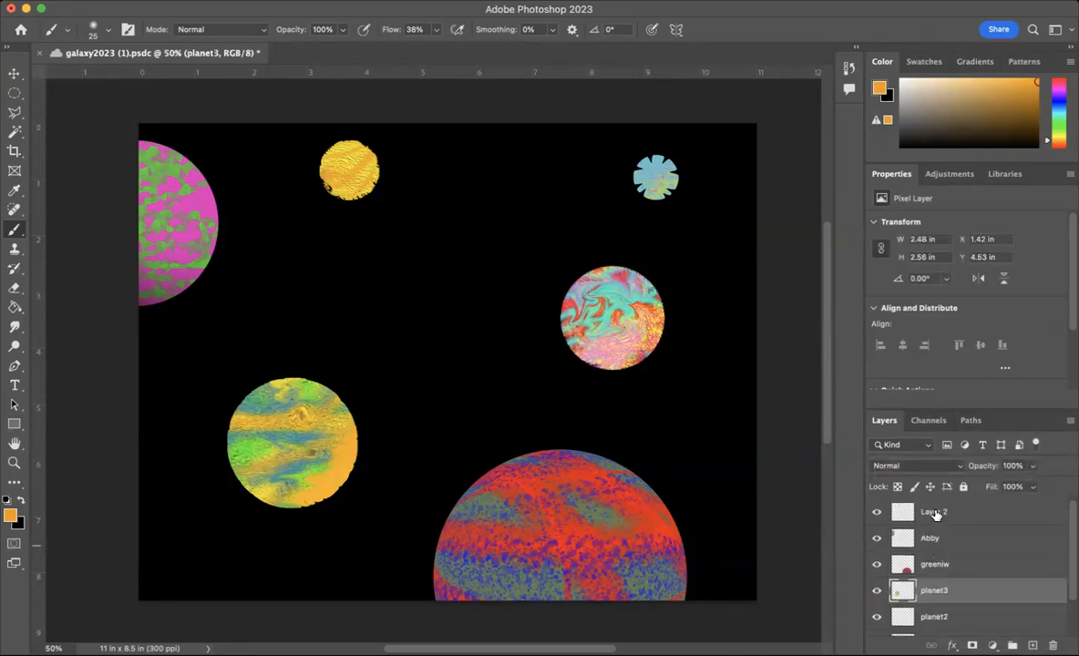
left_click(934, 512)
left_click(876, 512)
left_click(876, 512)
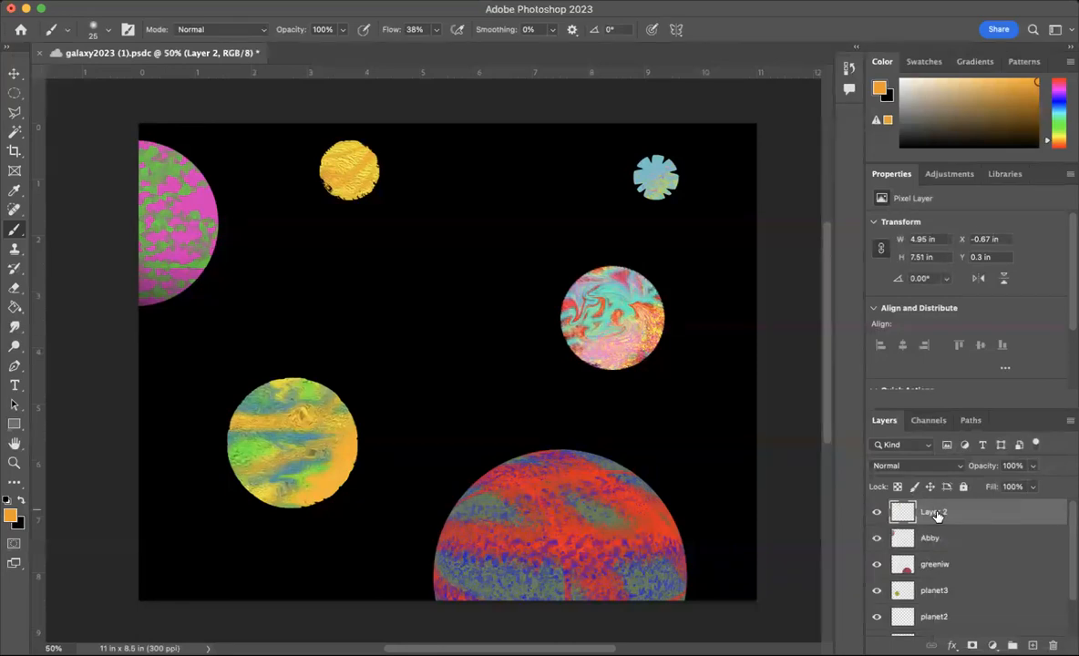
left_click(875, 513)
left_click(876, 513)
left_click(875, 513)
left_click(876, 514)
left_click(876, 513)
left_click(876, 513)
double_click(933, 512)
type("Sun")
key("Return")
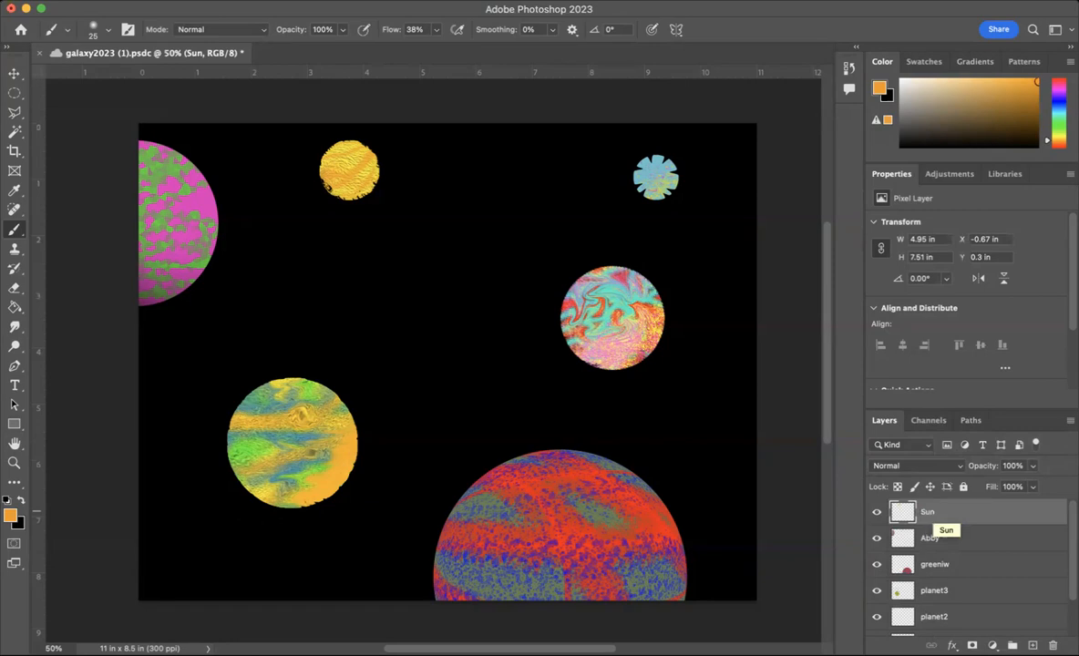
Step: Toggle the visibility of the layer below Sun to check it, and rename the greeniw layer Greenie
left_click(877, 538)
left_click(877, 539)
left_click(877, 565)
double_click(936, 564)
type("p")
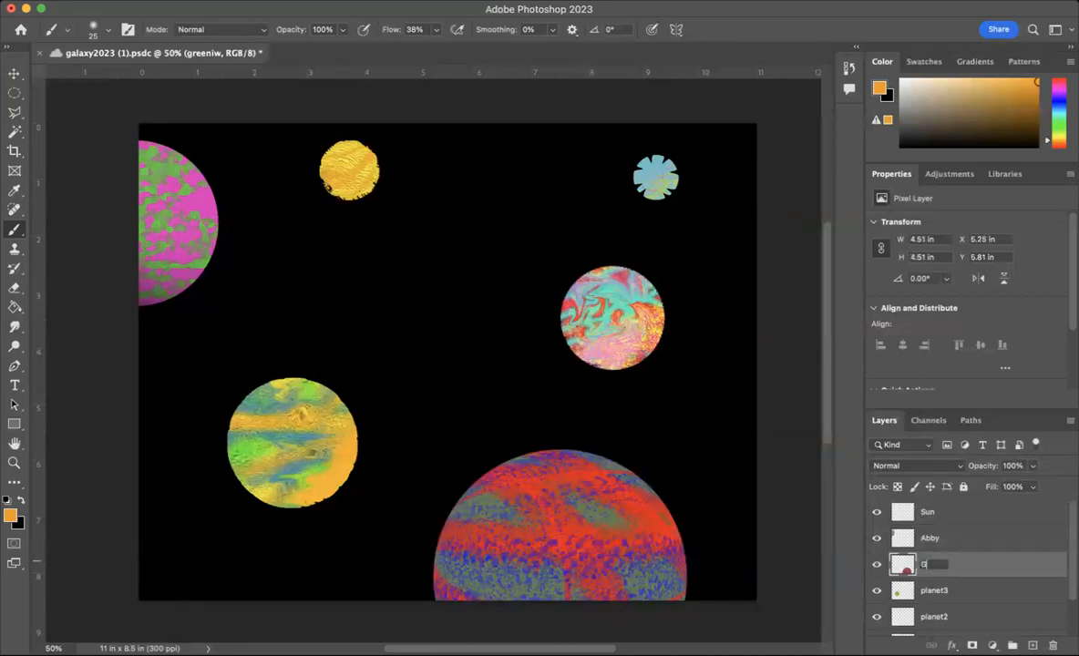
type("reenie")
key("Return")
Step: Identify the planet3 layer by toggling its visibility, and rename it Heather
left_click(877, 590)
left_click(877, 591)
double_click(939, 590)
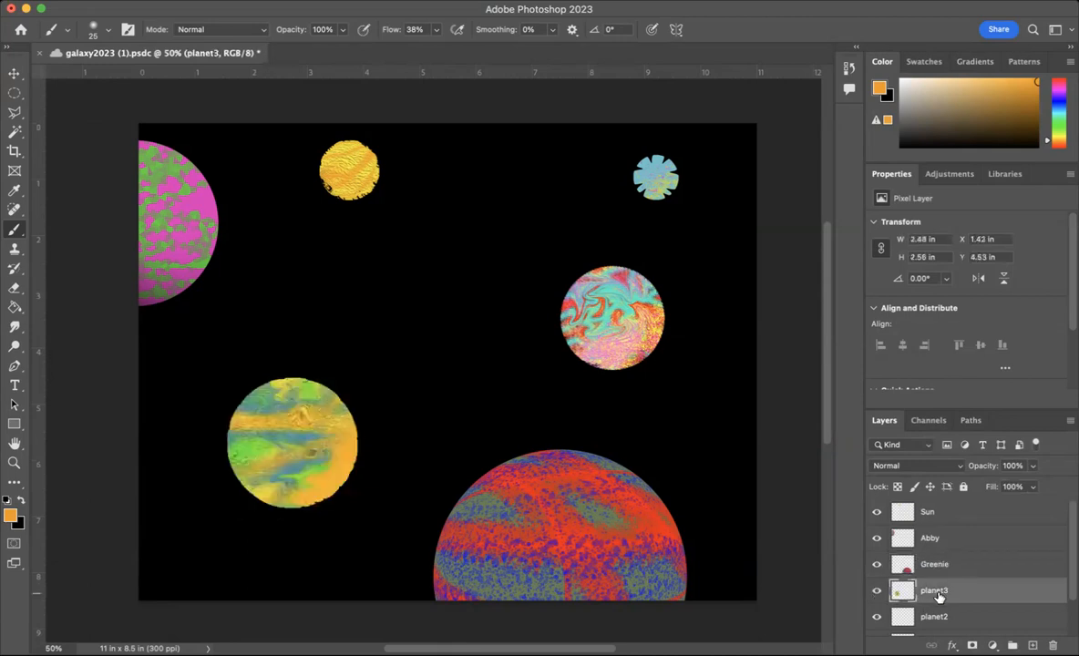
type("Heather")
key("Return")
Step: Identify the planet2 layer by toggling its visibility, and rename it squish
left_click(877, 617)
left_click(877, 617)
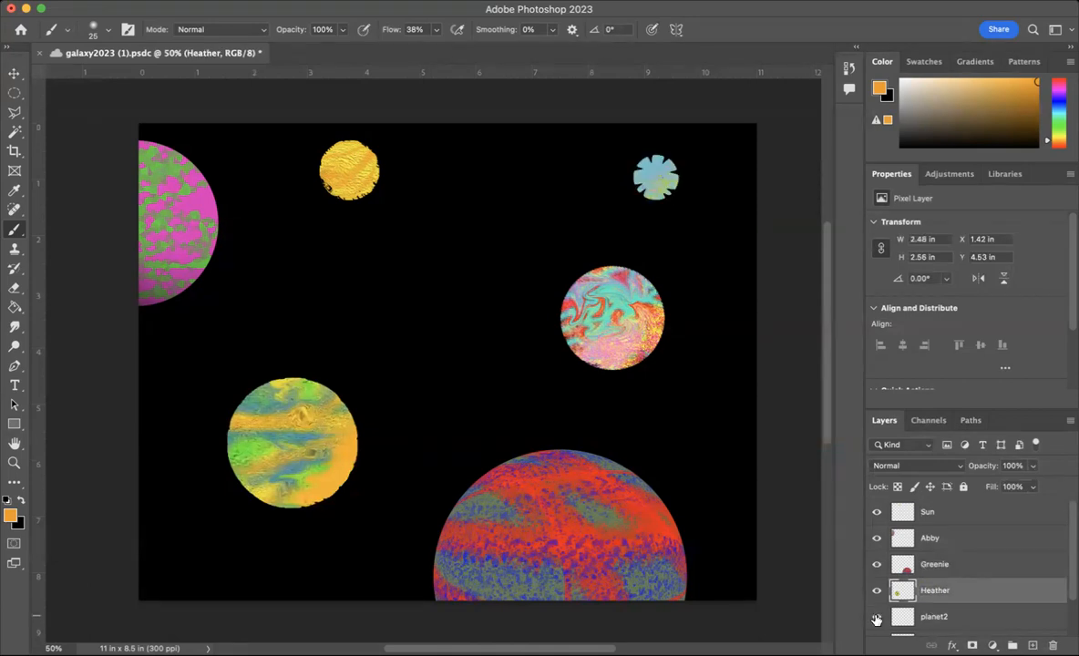
double_click(939, 617)
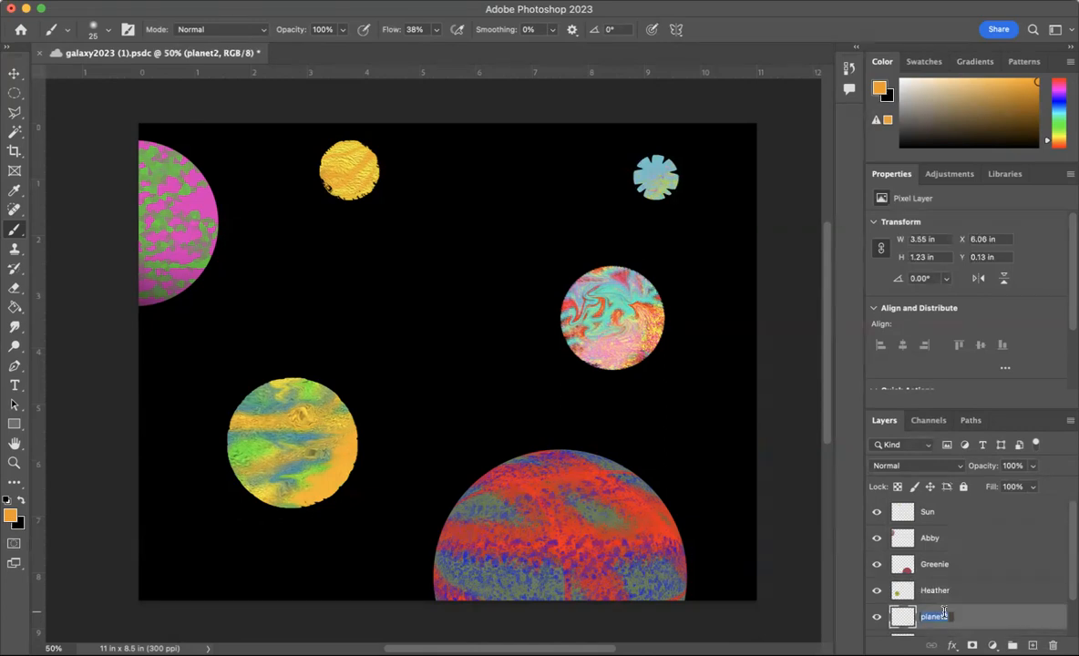
type("sc")
key("Return")
Step: Identify the planet1 layer by toggling its visibility, and rename it Swish
scroll(954, 595, "down", 2)
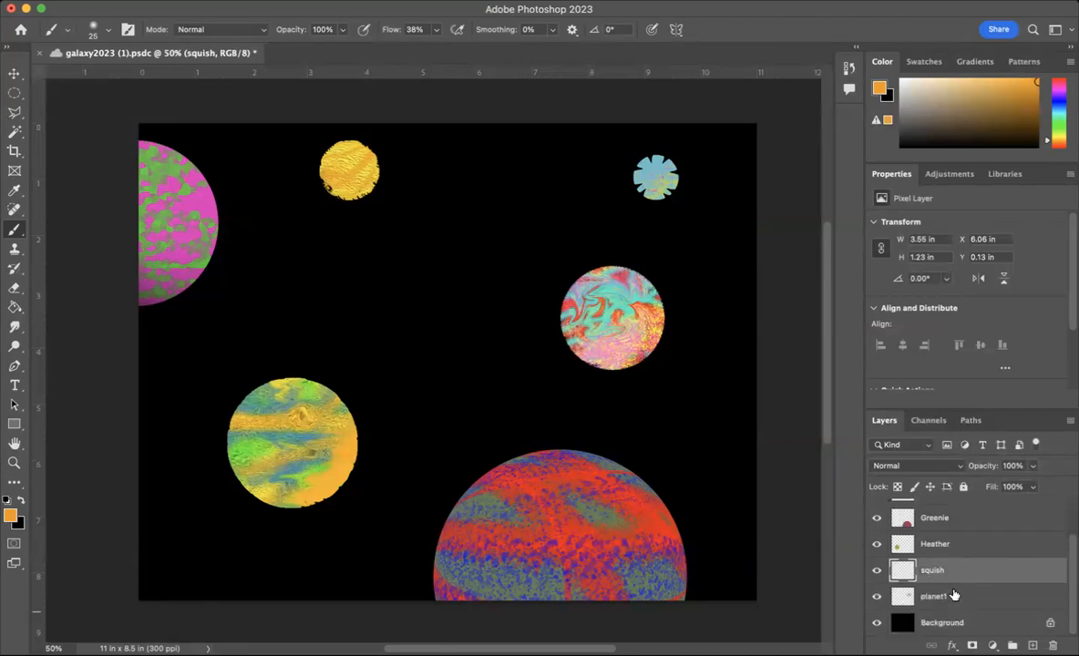
left_click(877, 596)
left_click(877, 596)
double_click(933, 597)
type("Swish")
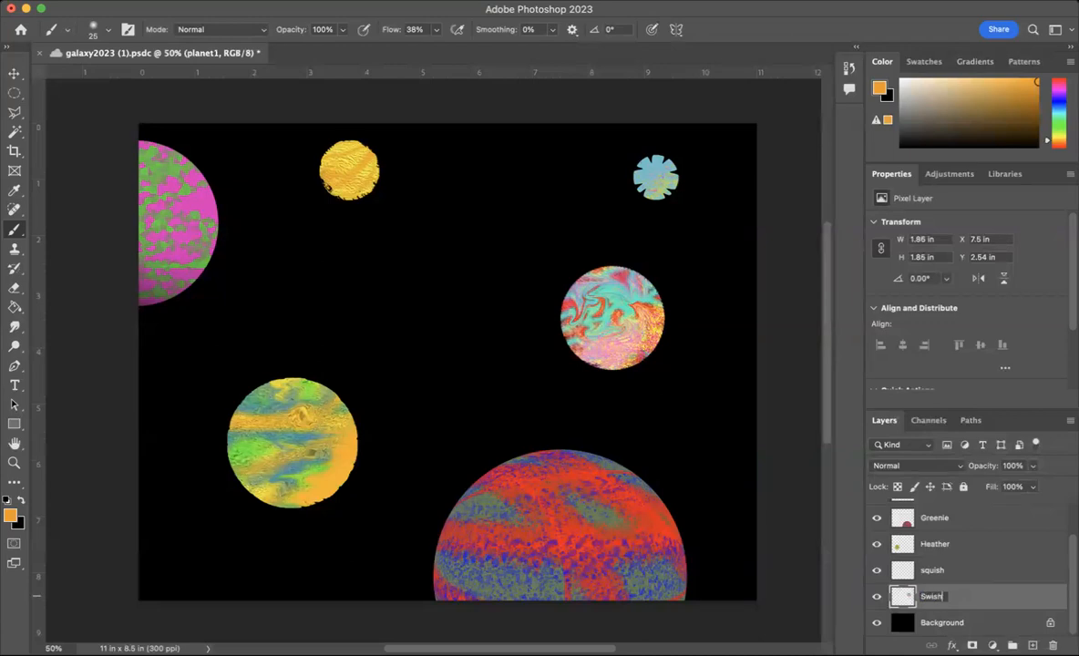
key("Return")
scroll(954, 572, "up", 2)
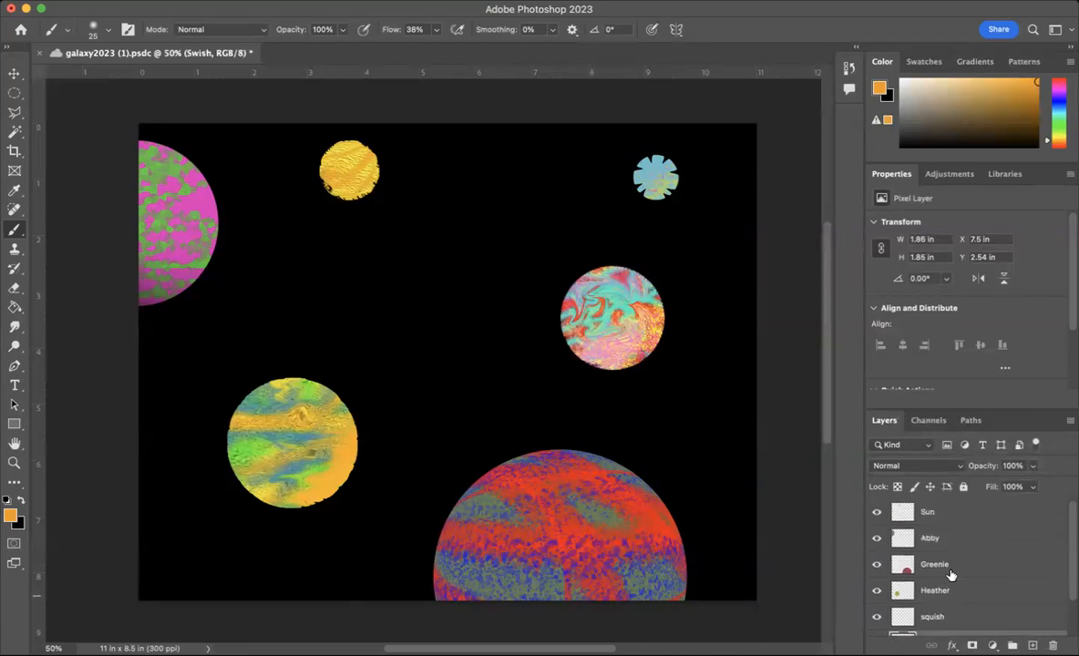
Step: Review the renamed layers, and toggle the visibility of Swish and Heather to see which planets they hold
scroll(950, 574, "down", 2)
scroll(950, 574, "up", 2)
scroll(950, 575, "down", 2)
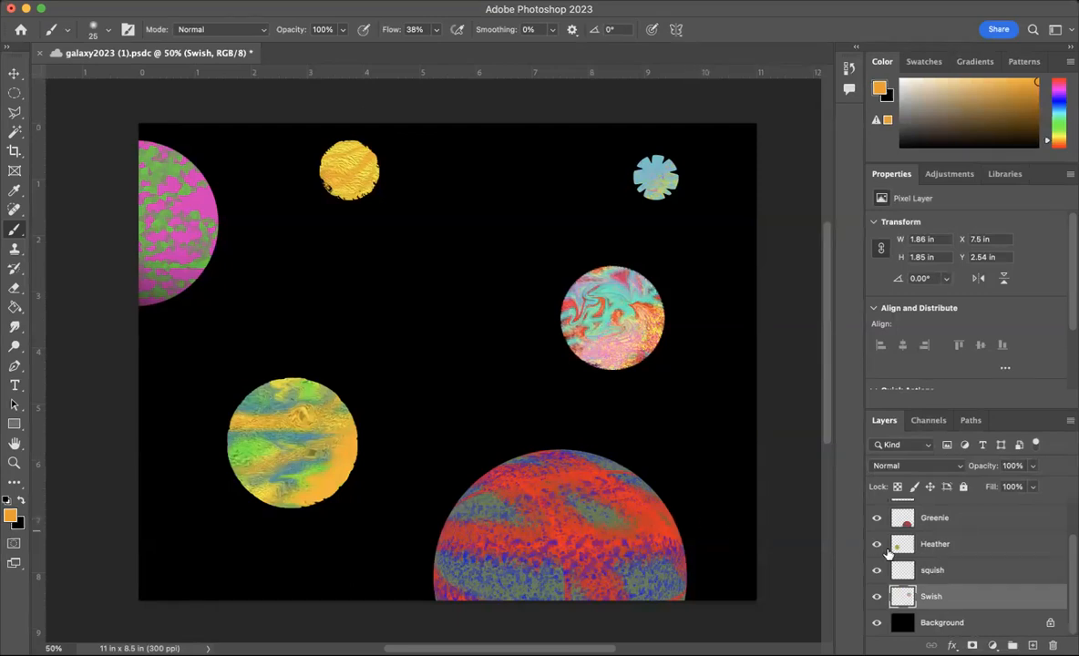
left_click(877, 596)
left_click(877, 596)
left_click(875, 545)
left_click(875, 545)
left_click(884, 545)
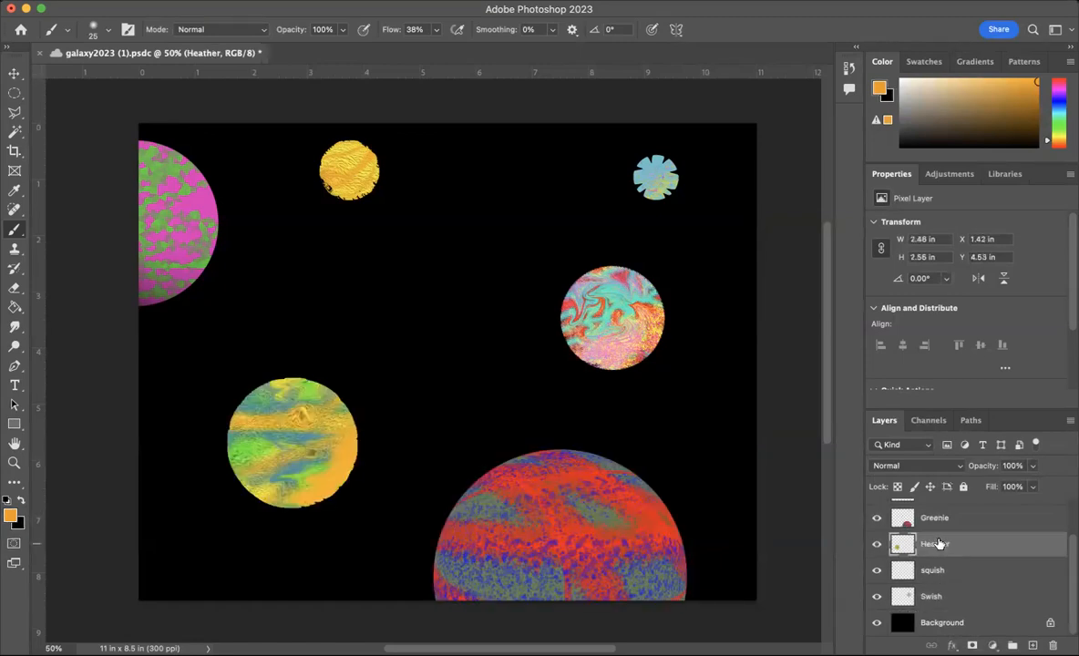
left_click(877, 545)
left_click(877, 545)
left_click(877, 545)
left_click(877, 545)
Step: Use the Move tool's layer auto-select to pick different planets on the canvas, ending with the Heather planet selected
left_click(15, 75)
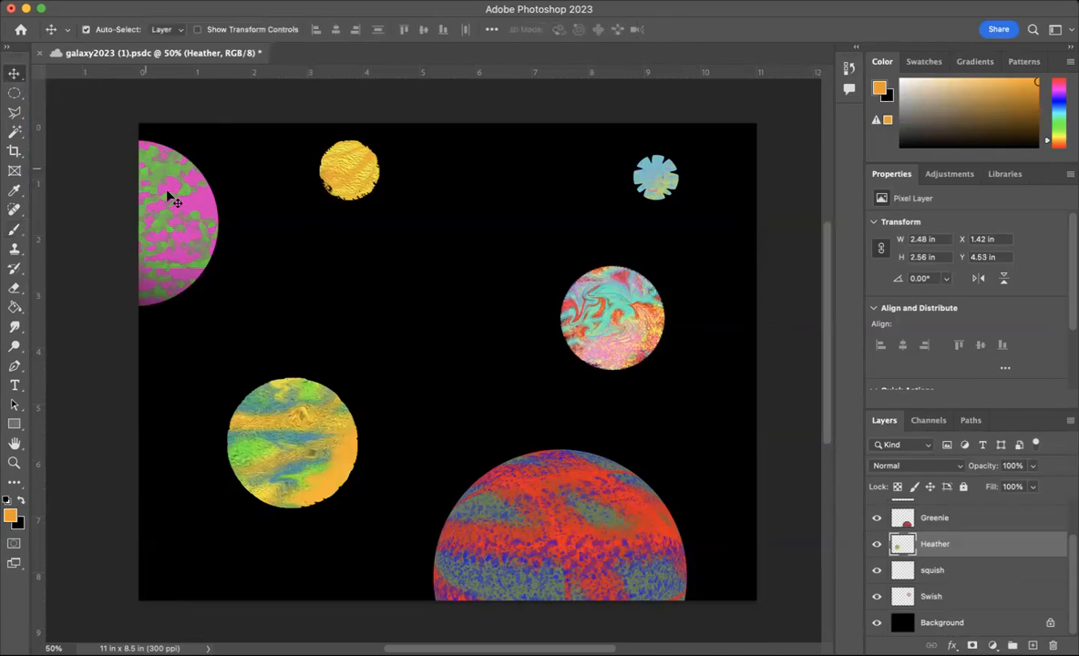
left_click(349, 185)
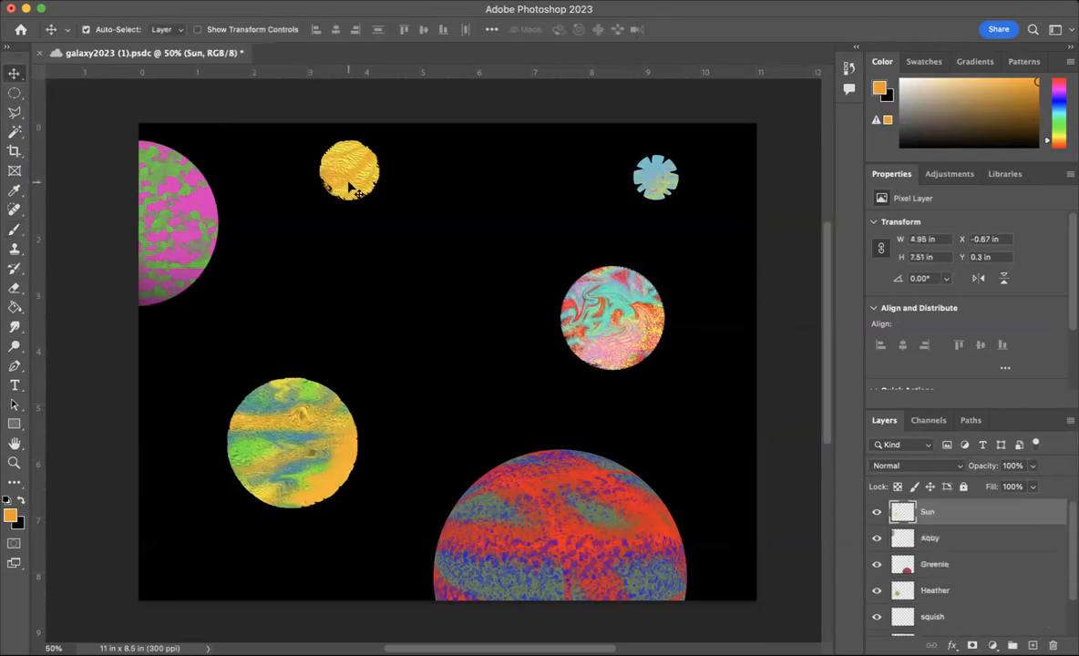
left_click(596, 303)
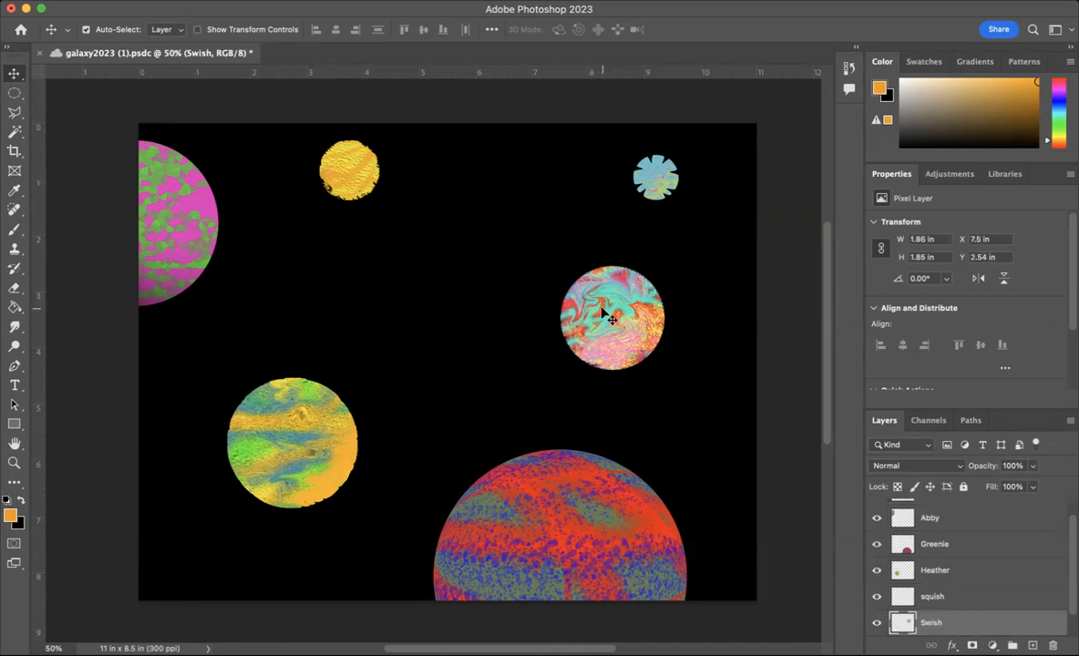
left_click(617, 168)
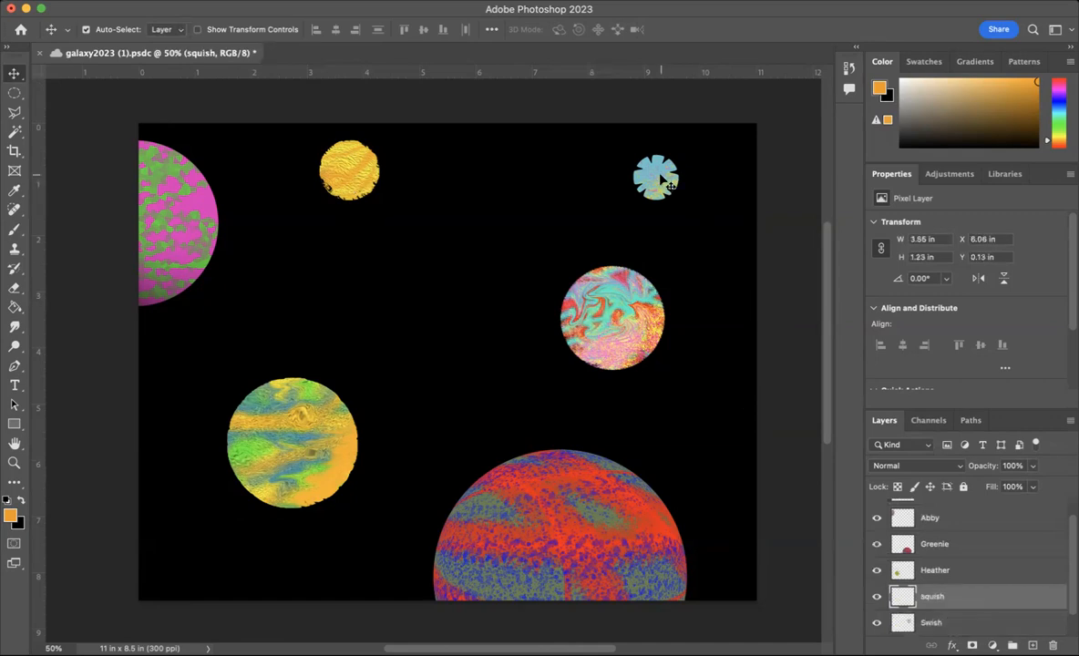
left_click(551, 464)
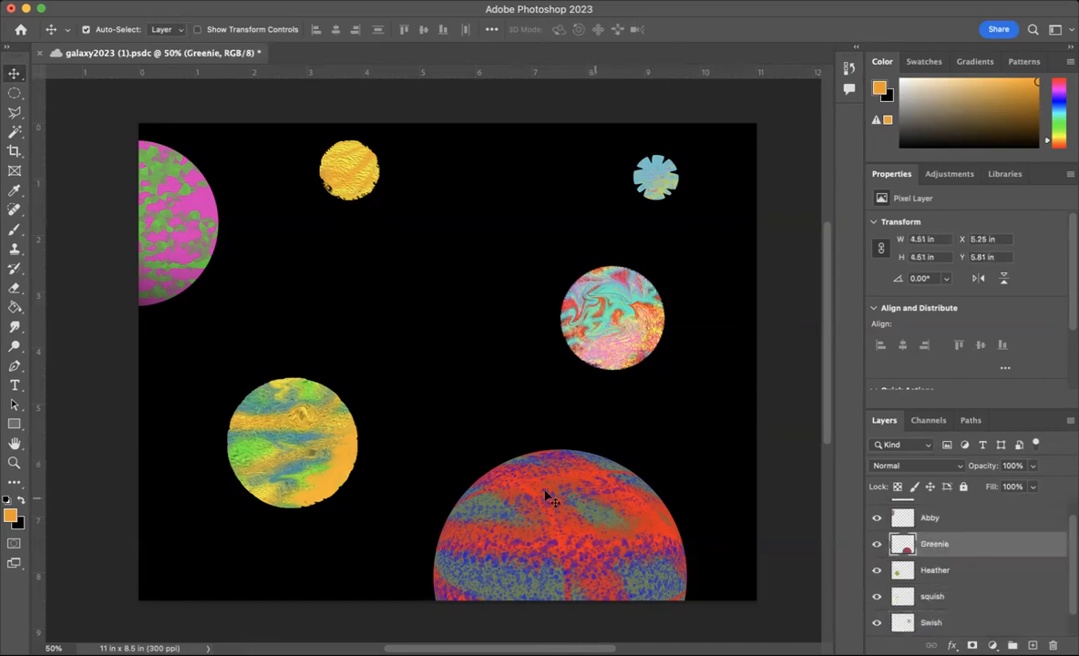
left_click(305, 419)
left_click(629, 312)
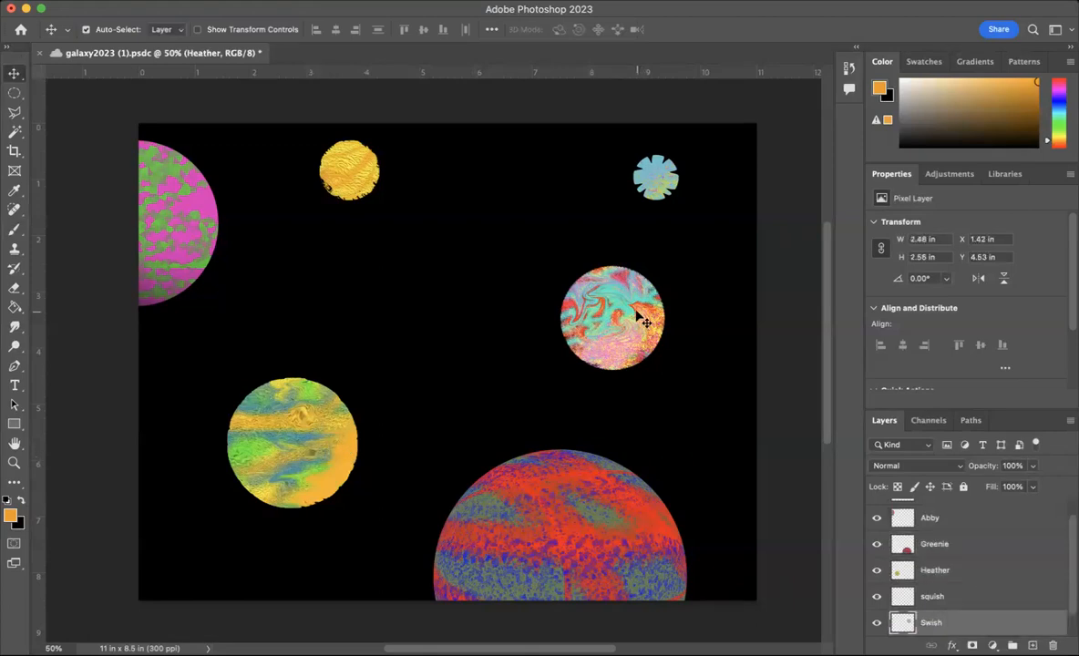
left_click(202, 394)
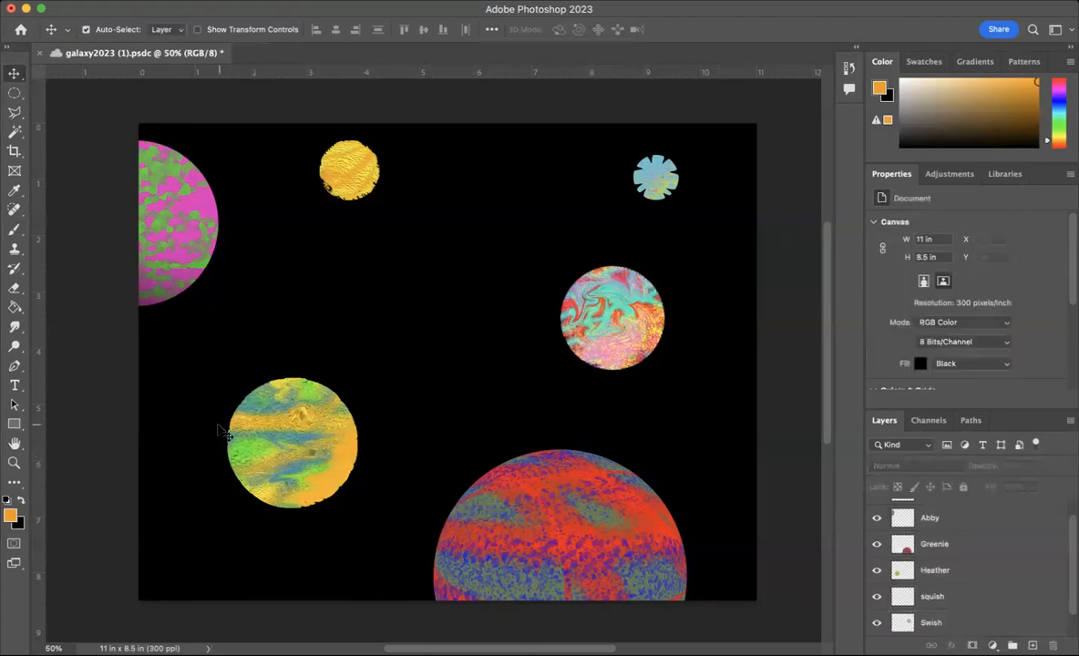
left_click(273, 440)
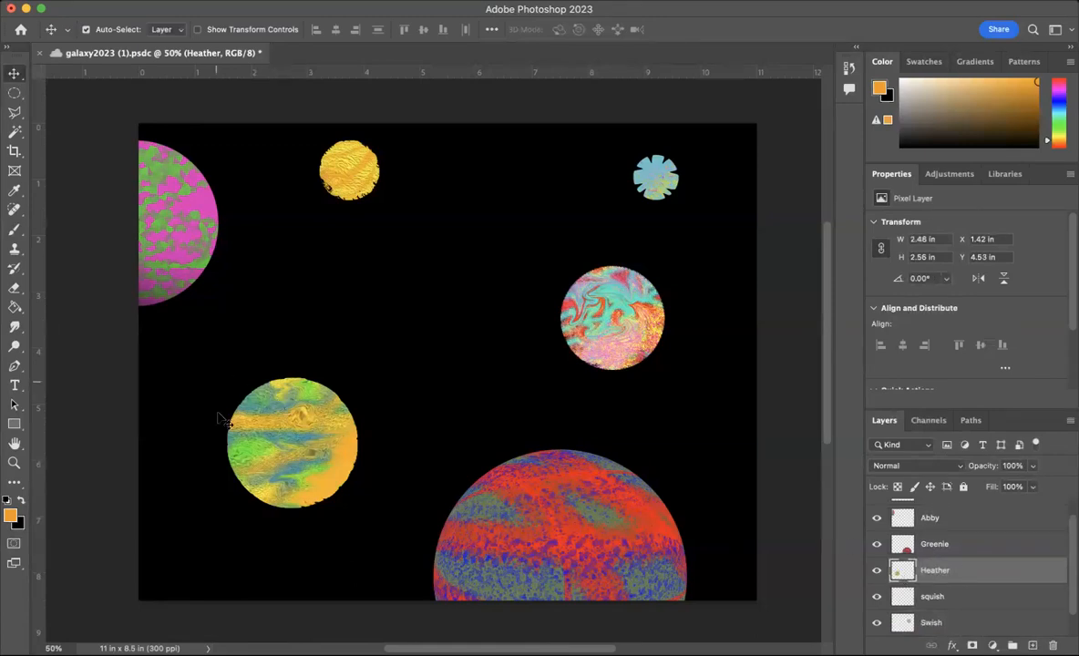
Step: Try to outline the Heather planet with a freehand elliptical marquee selection, and clear the selection
left_click(13, 99)
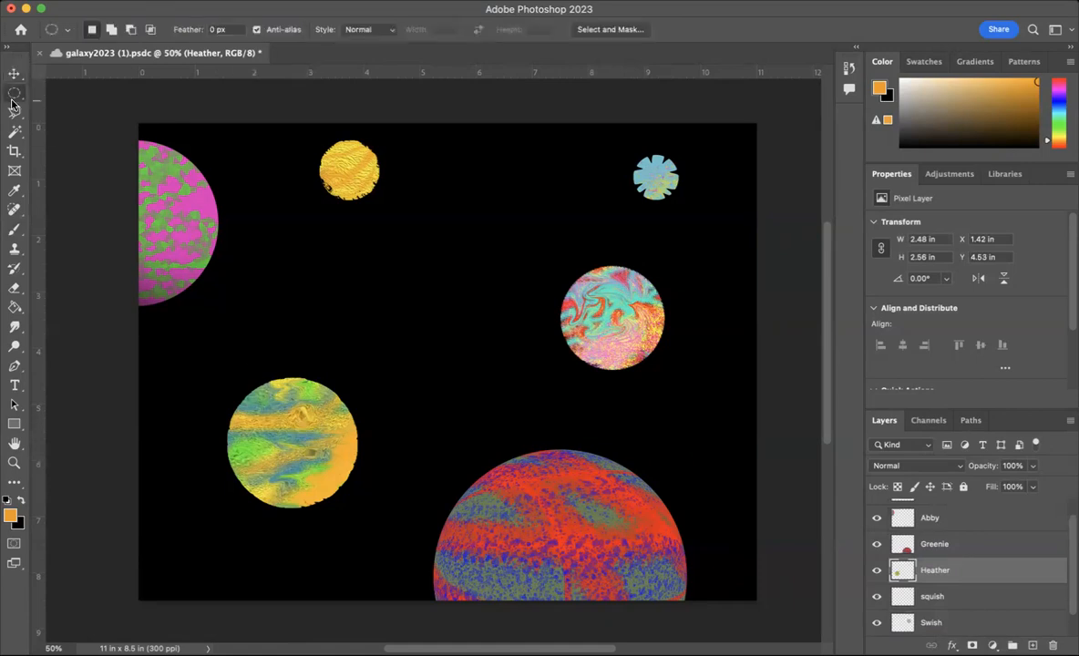
left_click(62, 105)
left_click_drag(202, 353, 356, 509)
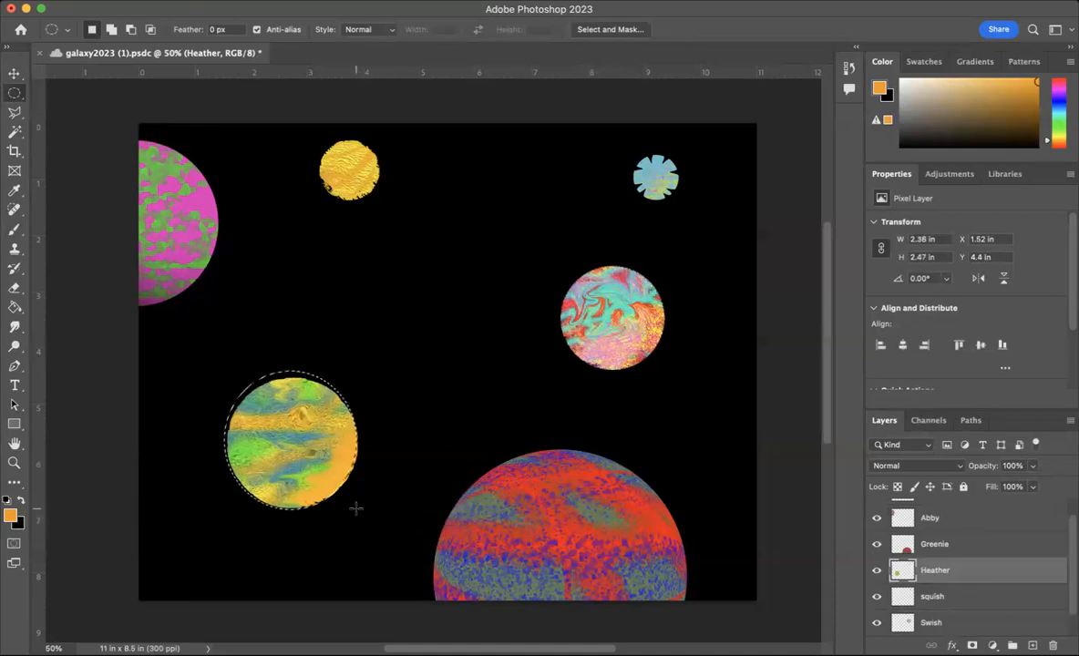
left_click(321, 436)
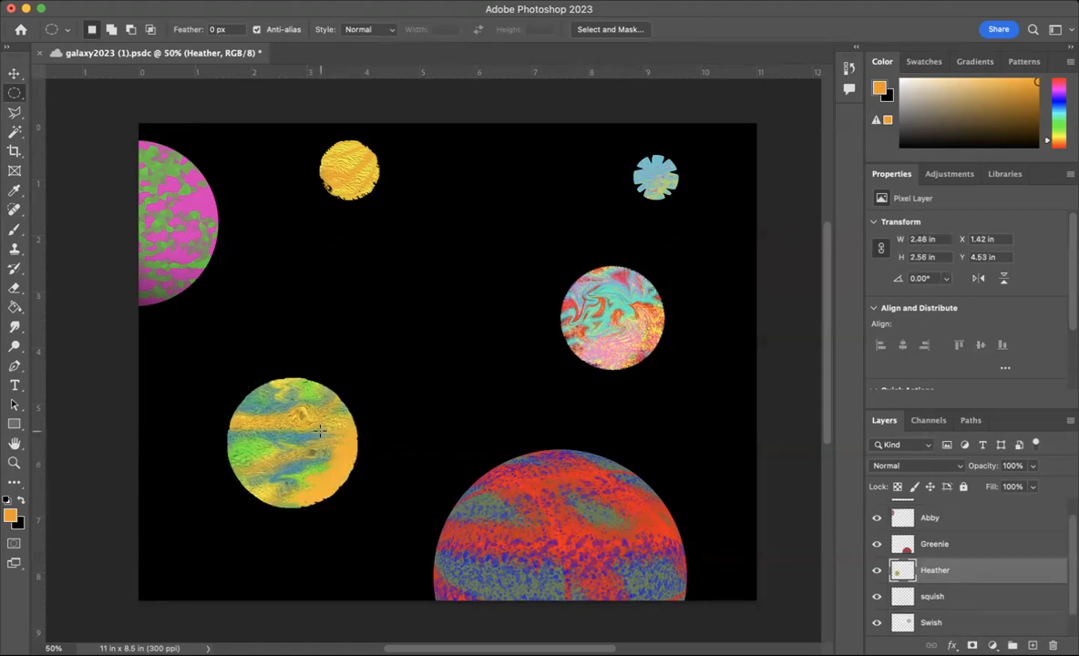
right_click(903, 574)
key("Escape")
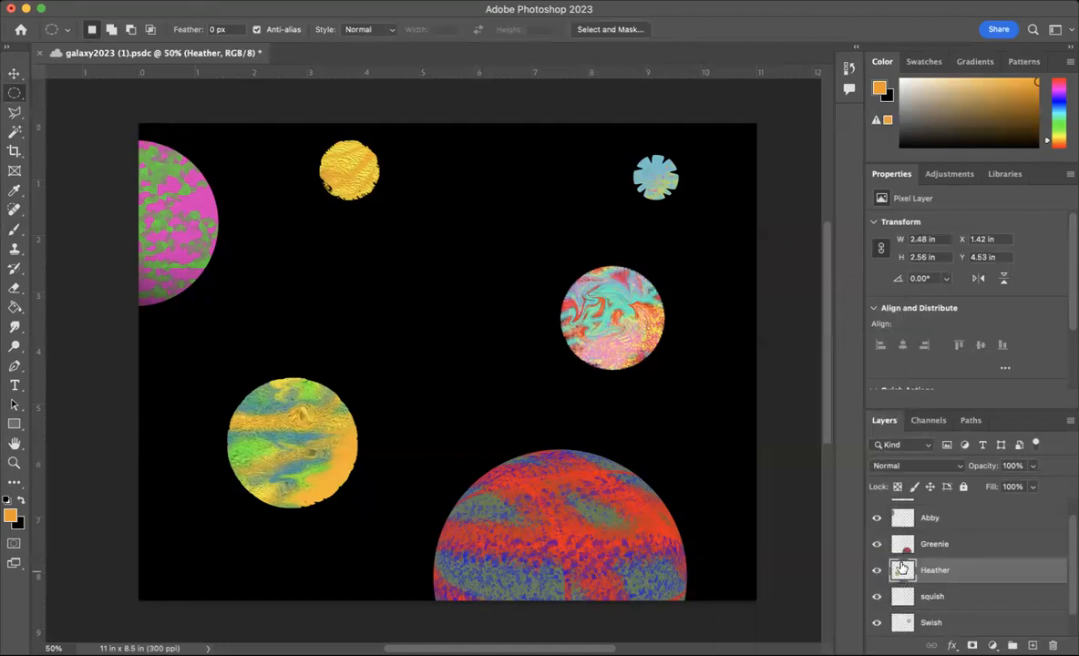
right_click(902, 573)
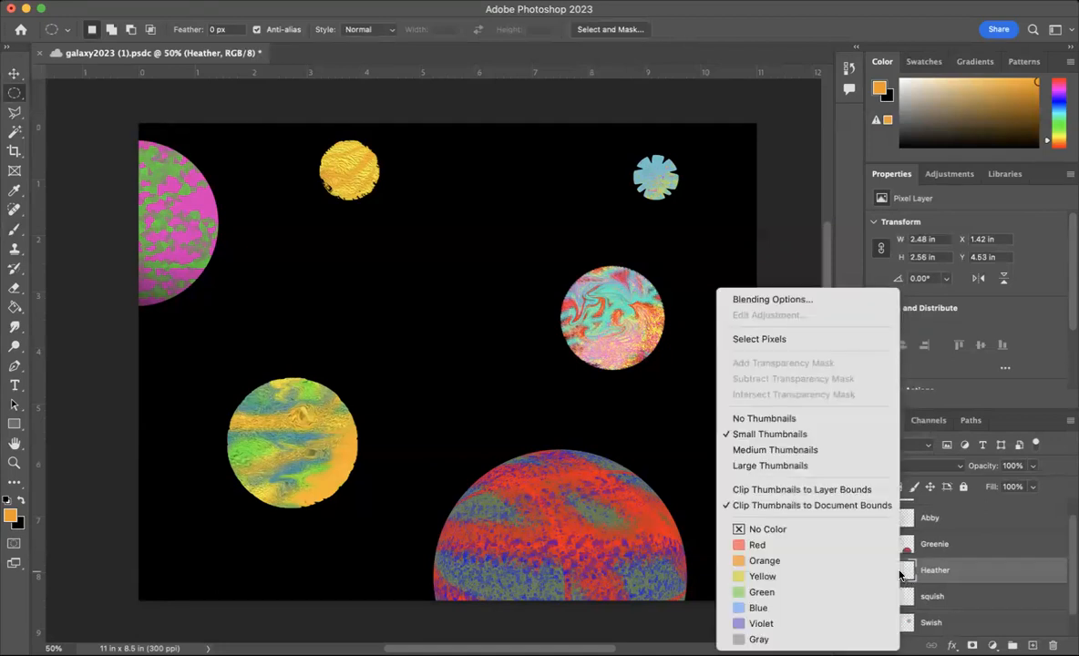
right_click(948, 572)
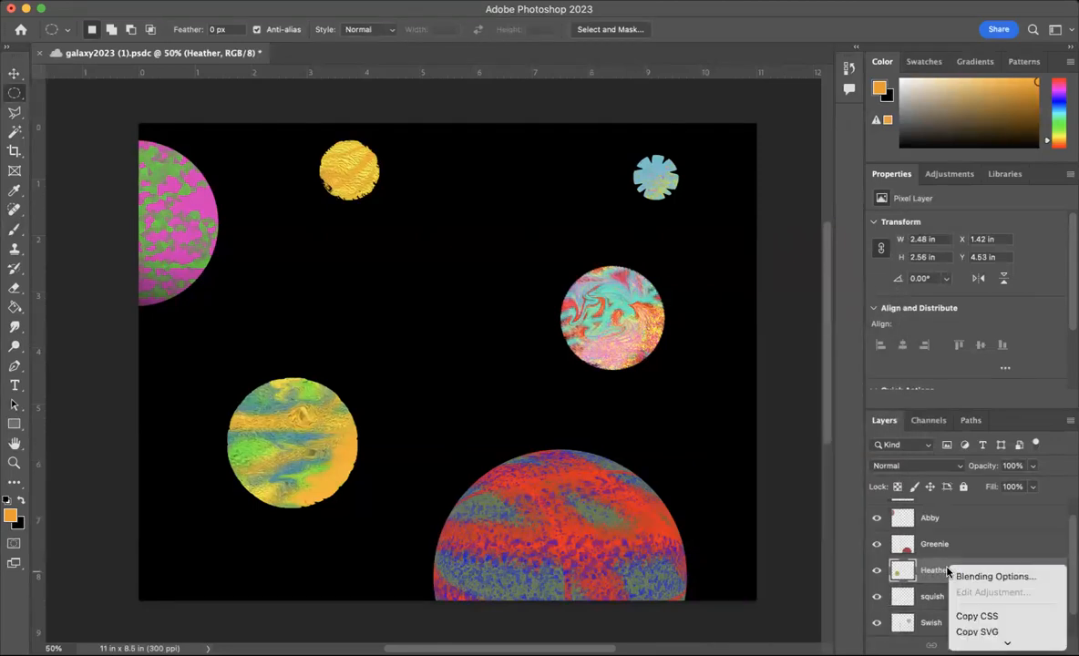
scroll(917, 570, "down", 10)
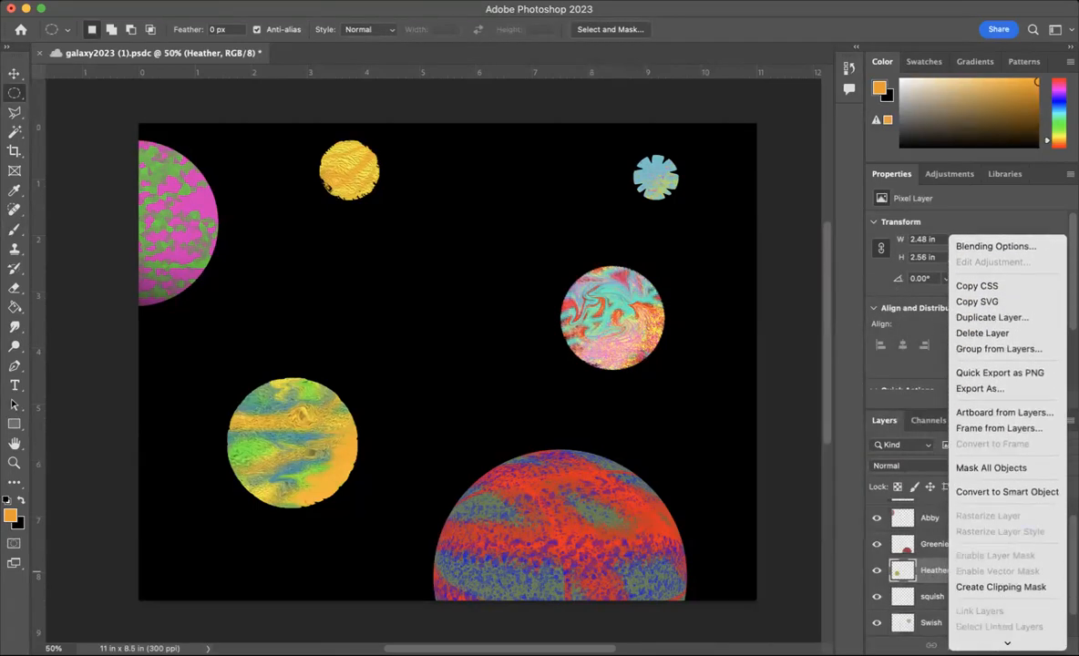
left_click(930, 573)
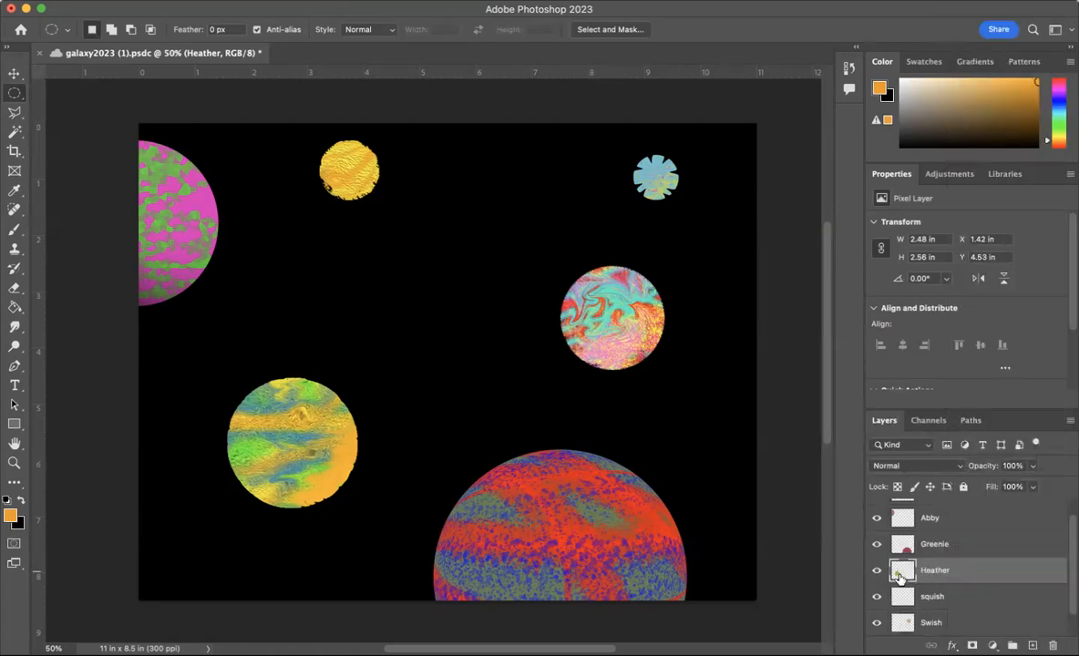
Step: Select the pixels of the Heather layer and apply the Spherize filter to them with an amount of 100% in Normal mode
right_click(901, 575)
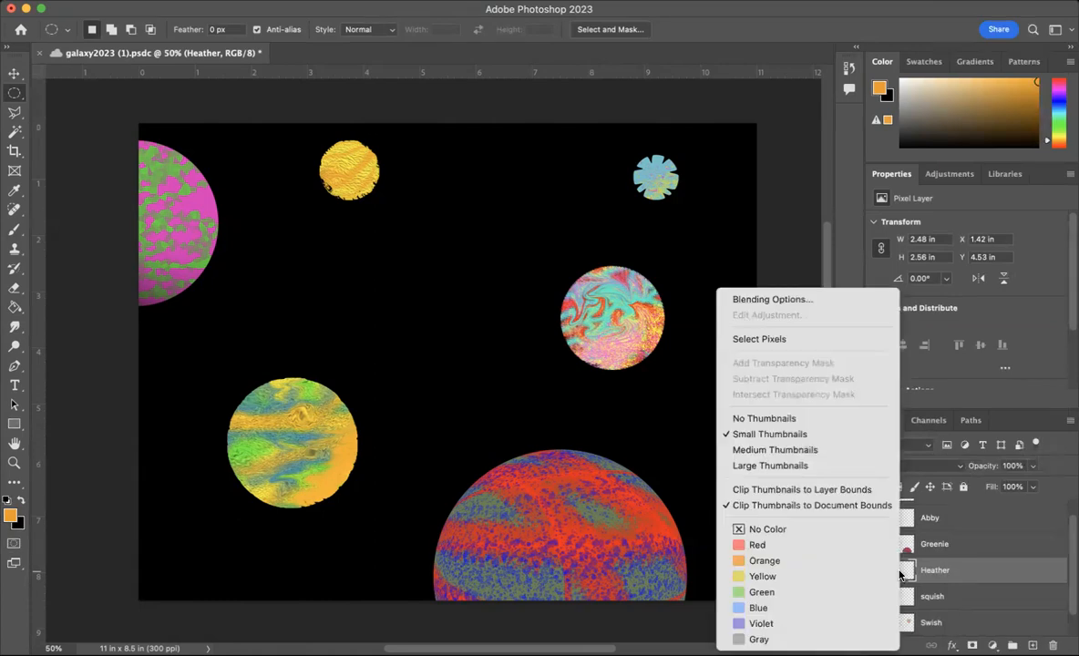
left_click(835, 341)
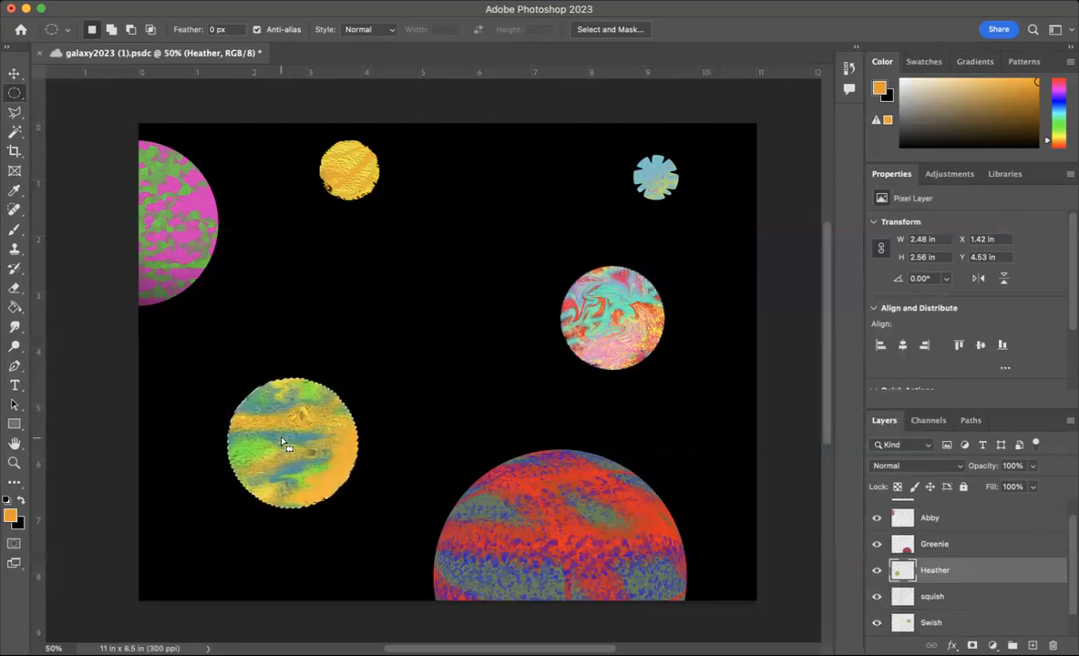
left_click(378, 0)
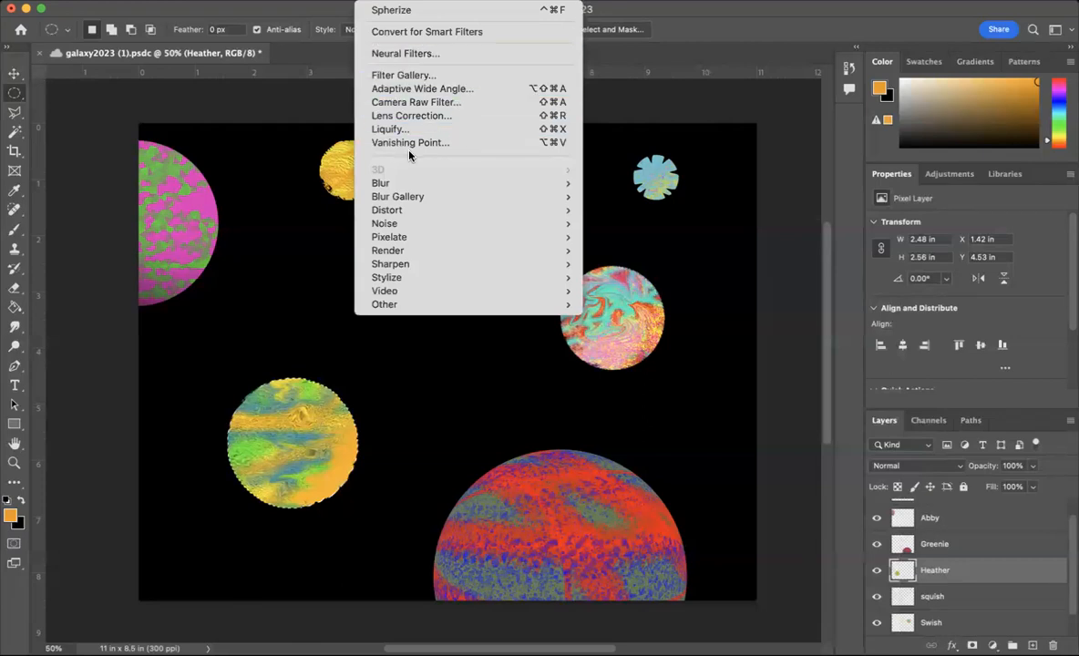
mouse_move(412, 255)
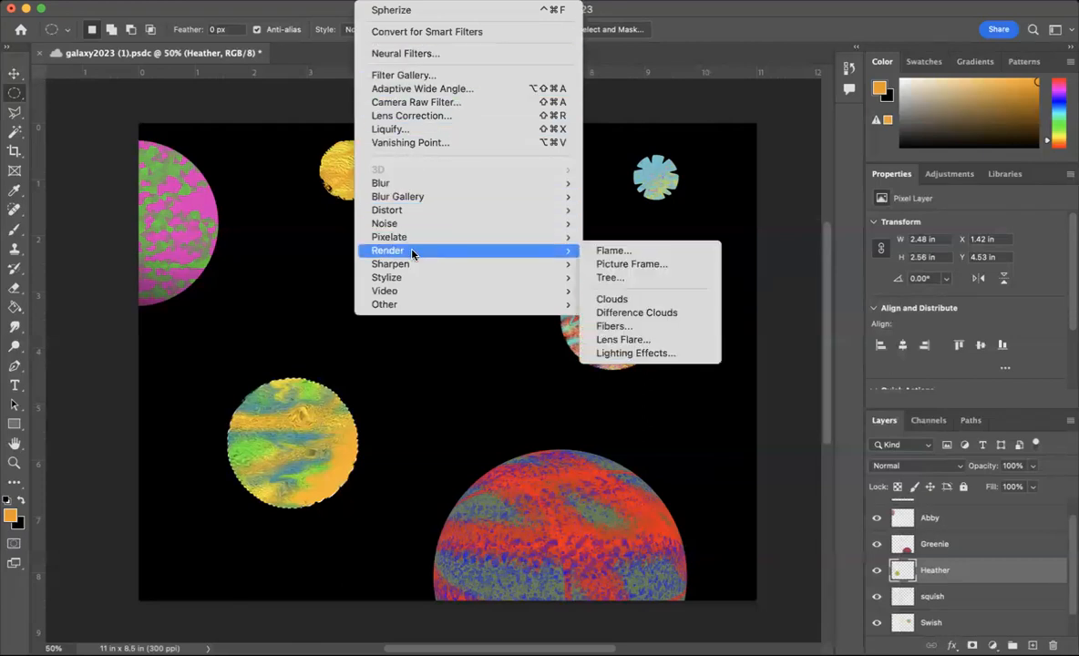
mouse_move(414, 278)
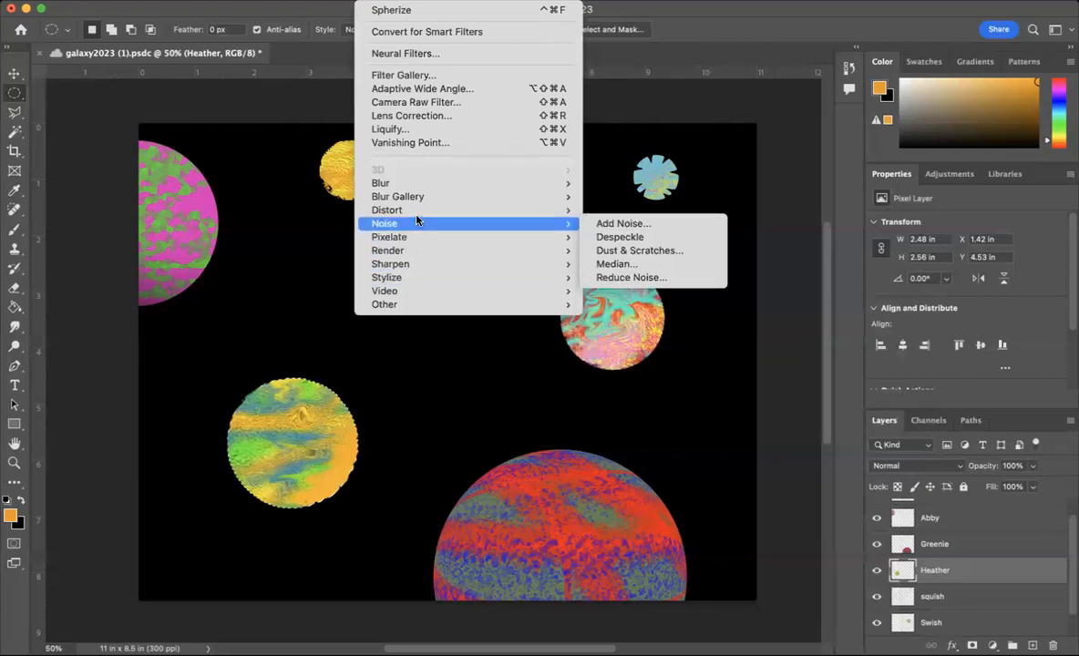
mouse_move(416, 212)
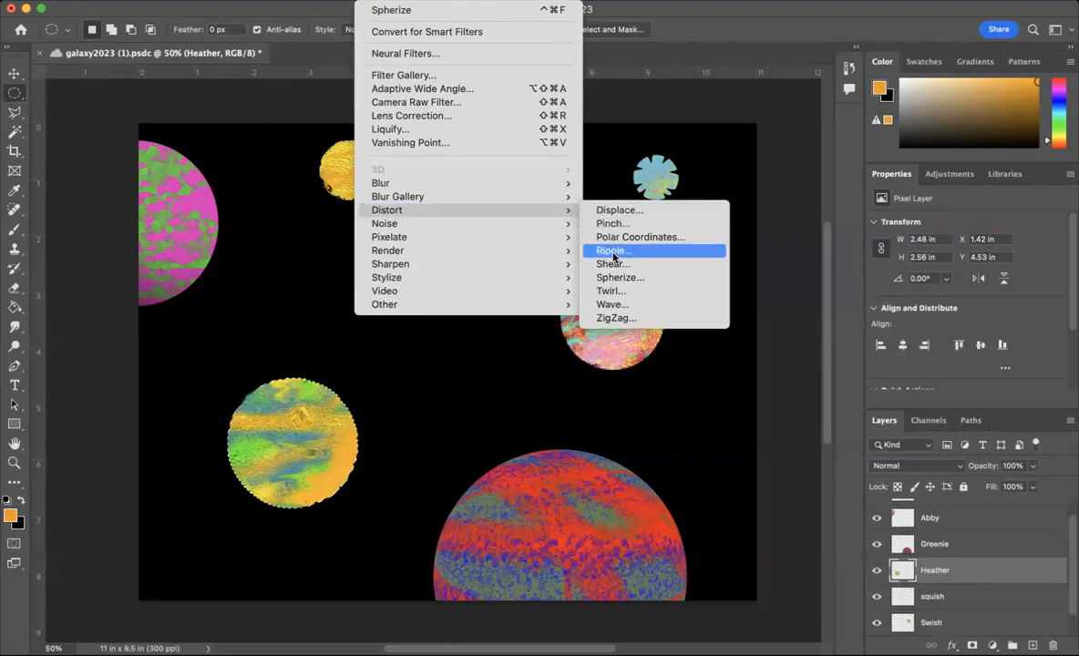
left_click(617, 281)
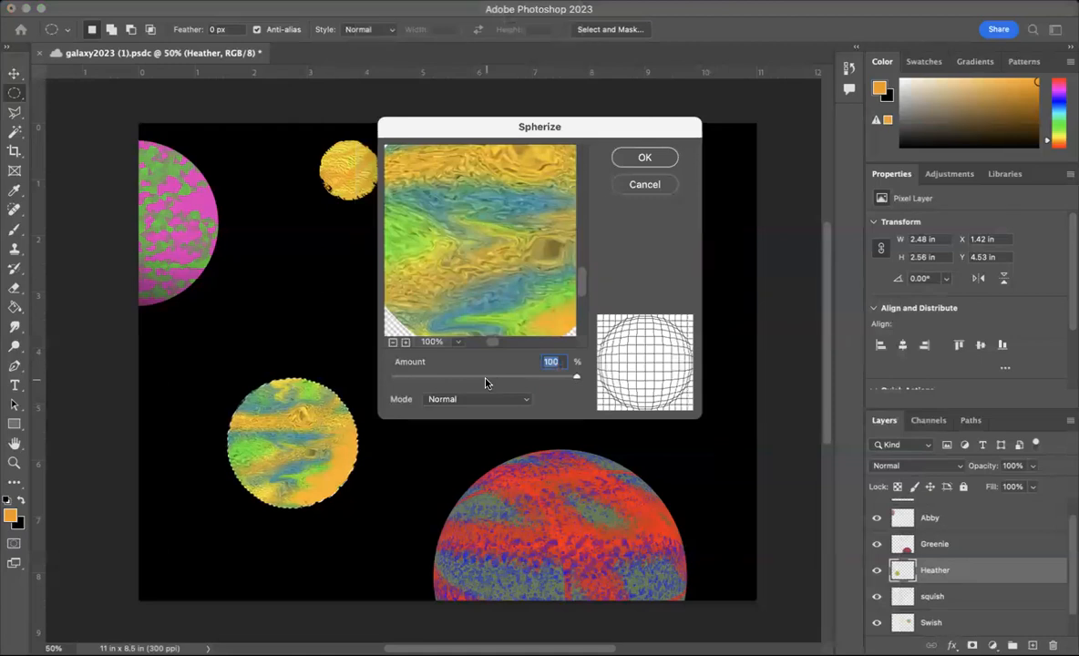
mouse_move(575, 381)
left_mouse_down()
mouse_move(417, 378)
mouse_move(576, 377)
left_mouse_up()
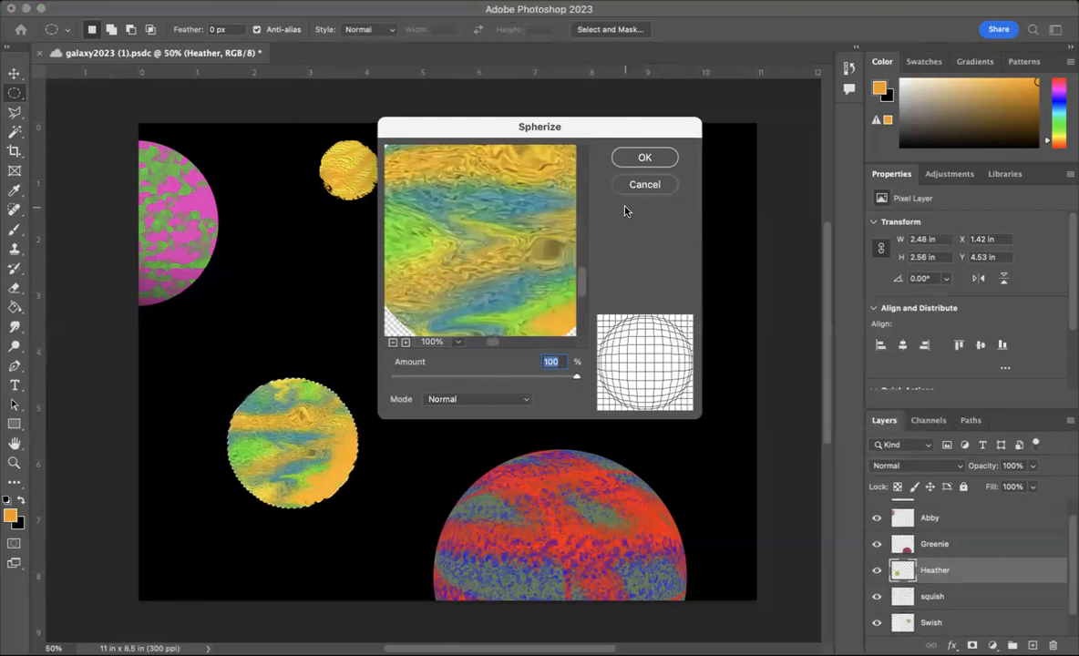
left_click(638, 158)
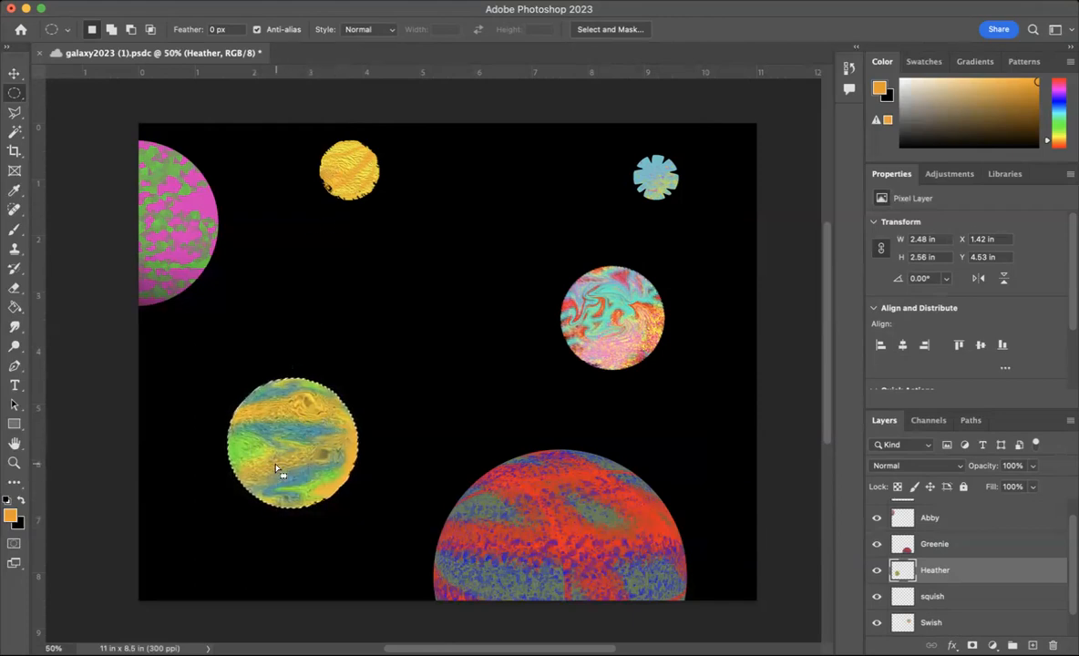
Step: Switch to the Gradient tool and set it to Classic gradient
left_click(15, 308)
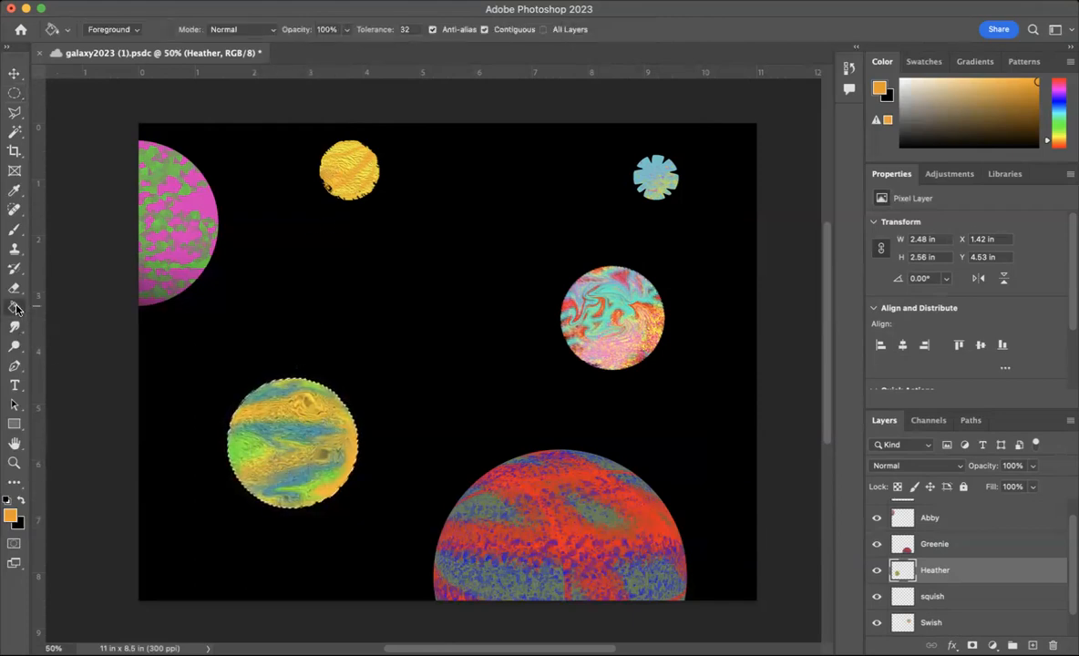
right_click(15, 308)
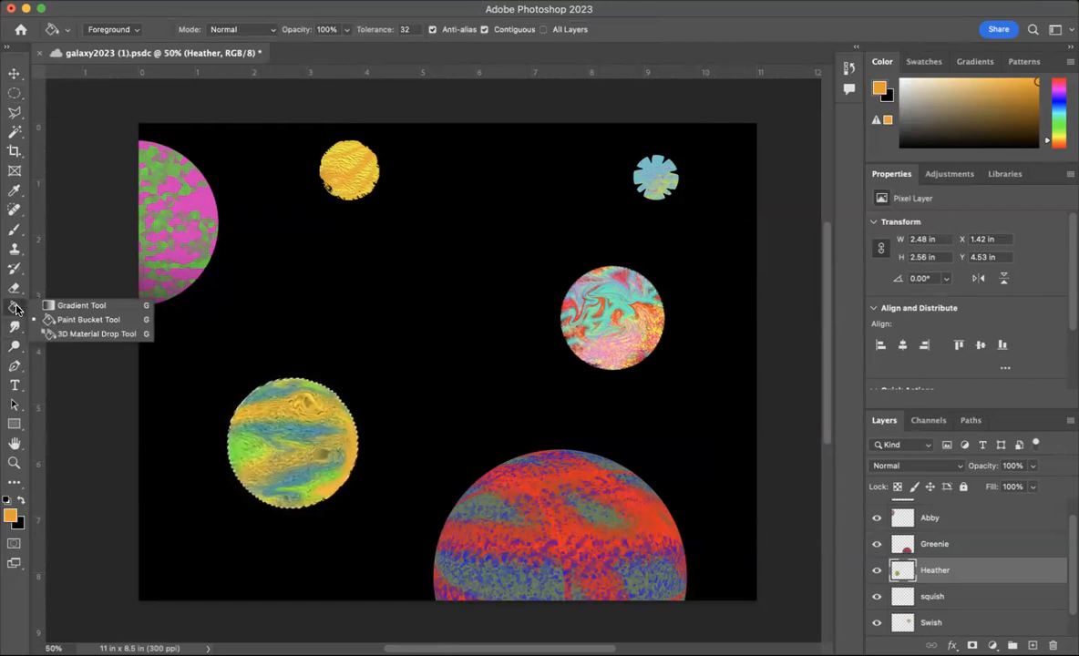
left_click(75, 307)
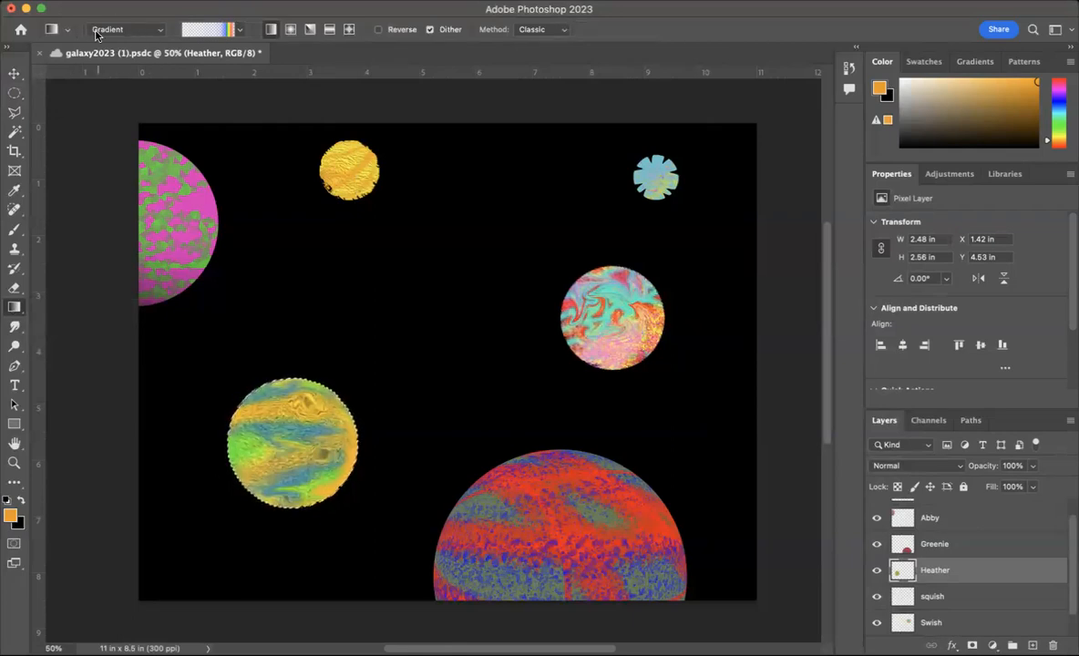
left_click(127, 31)
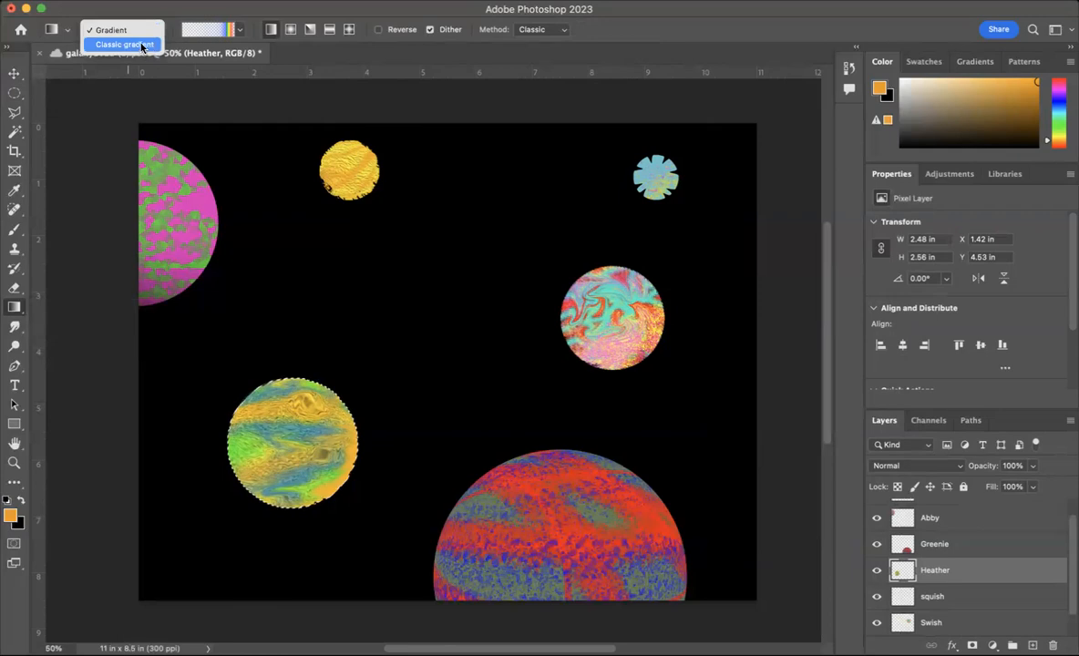
left_click(136, 45)
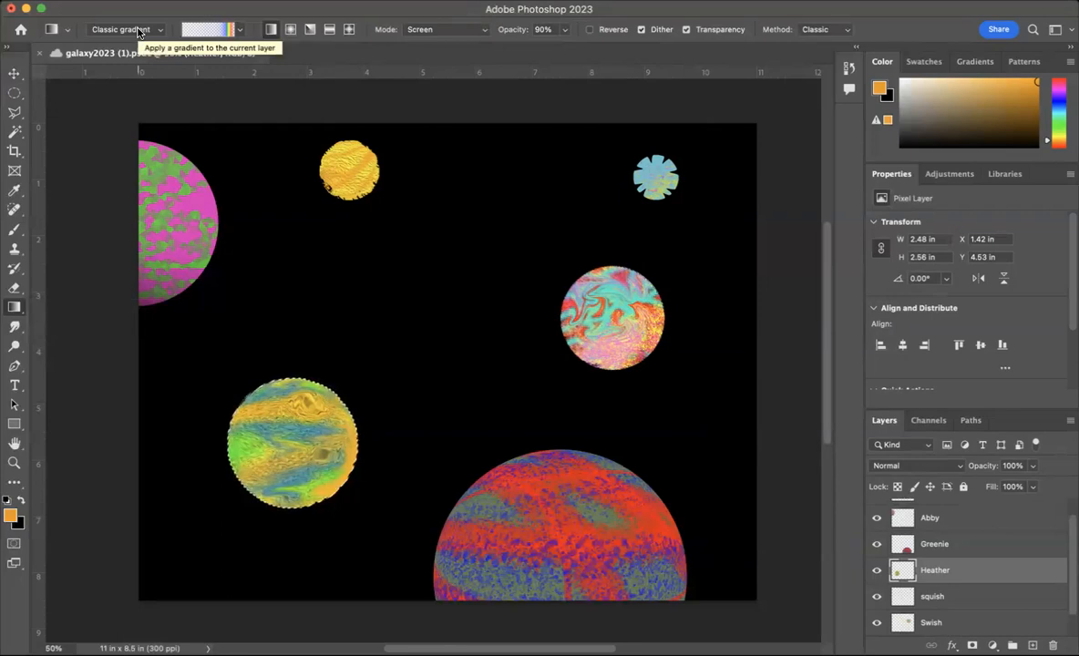
left_click(142, 33)
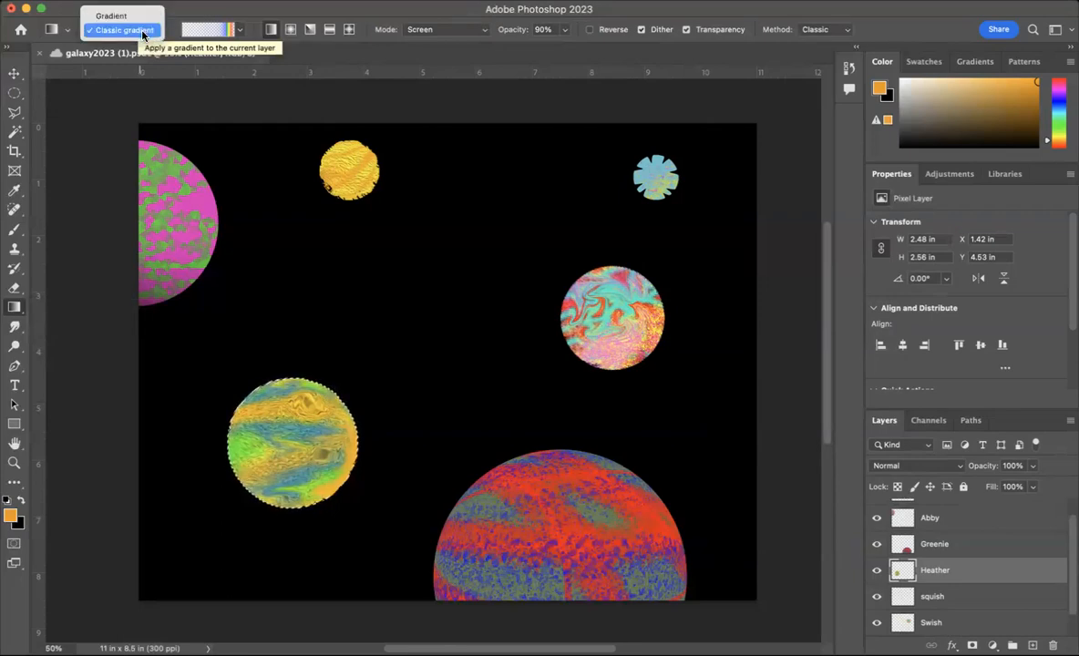
left_click(142, 32)
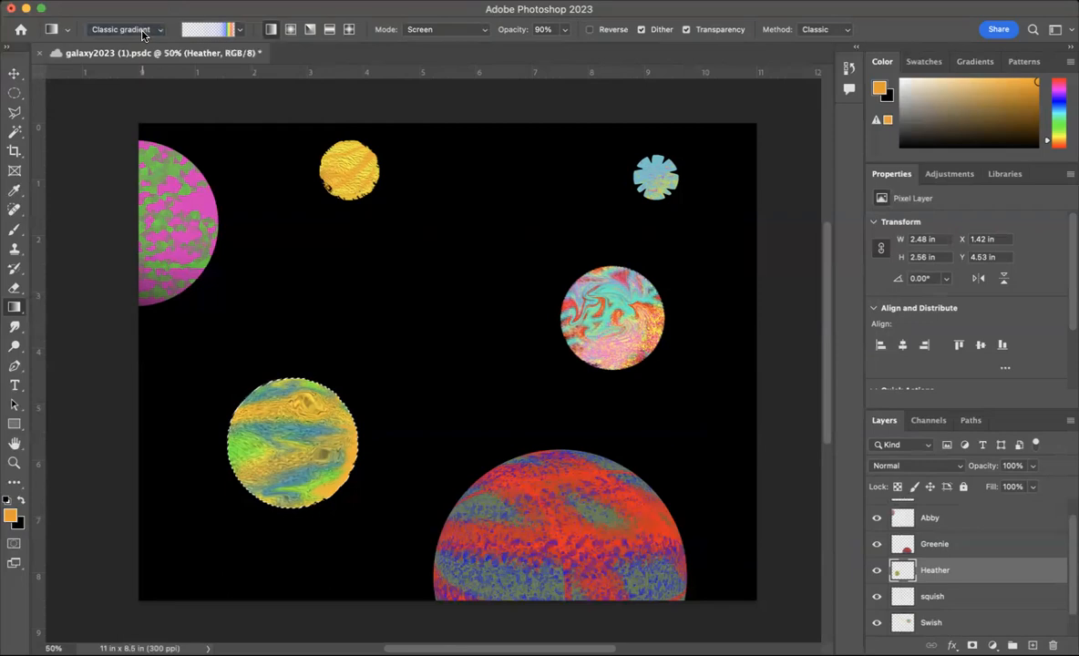
Step: Choose the Foreground to Transparent gradient from the Basics presets, and check it in the Gradient Editor without changing it
left_click(241, 31)
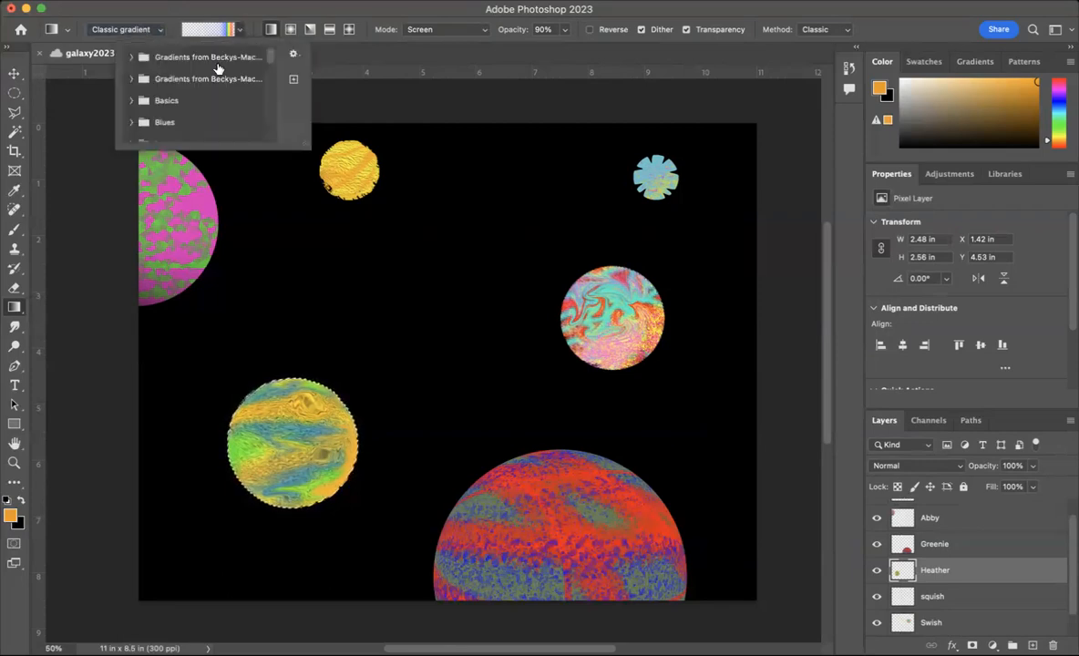
left_click(134, 102)
left_click(132, 104)
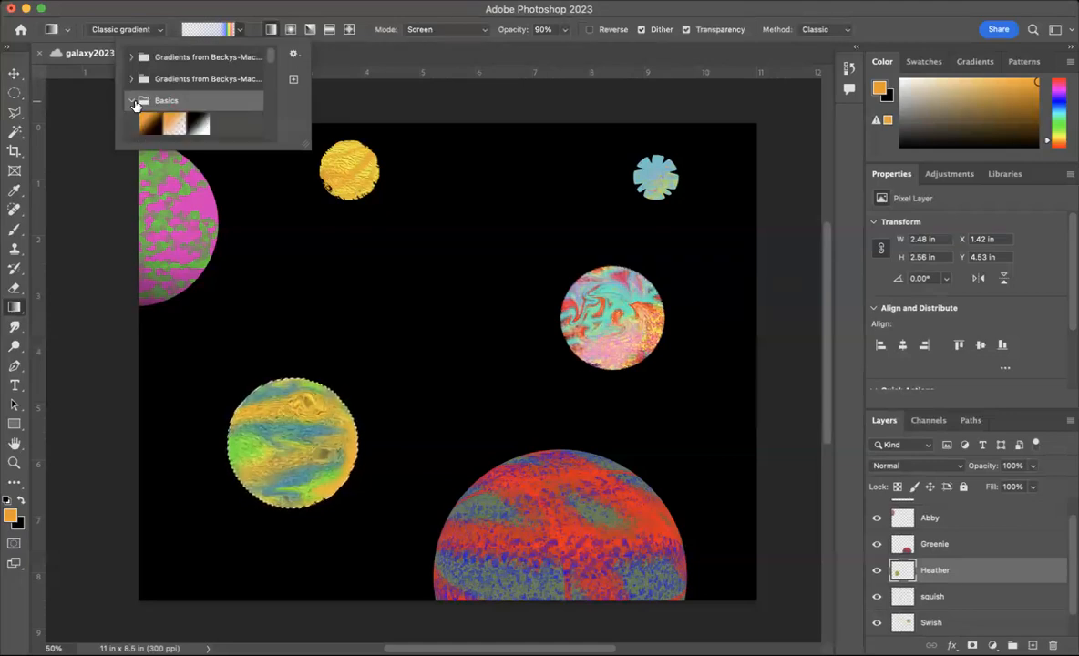
scroll(164, 102, "down", 2)
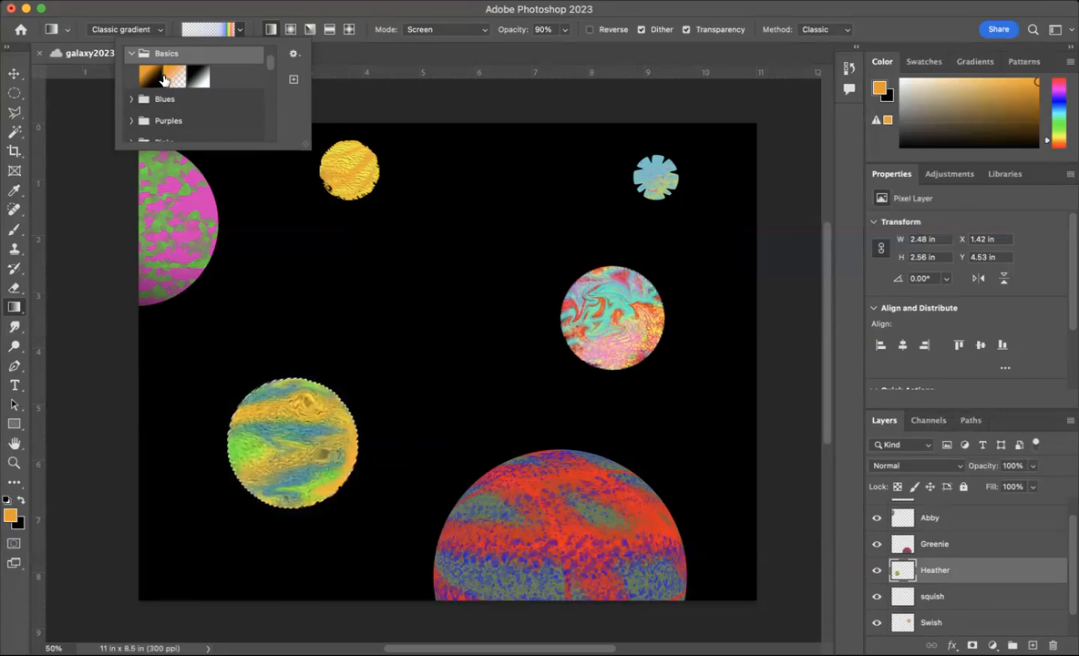
left_click(147, 80)
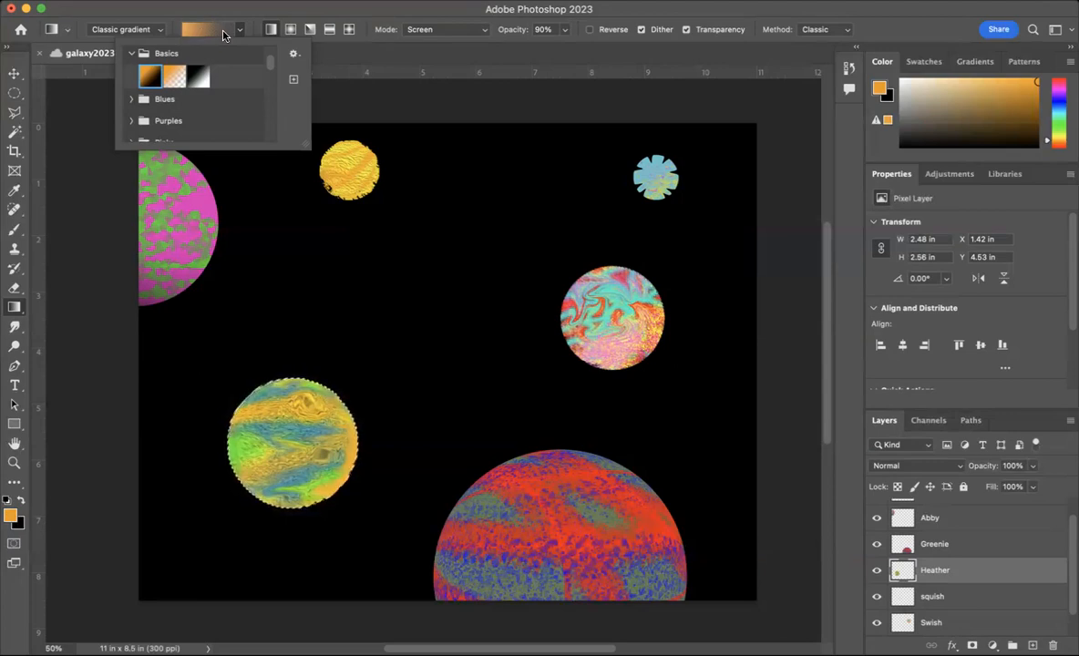
left_click(176, 81)
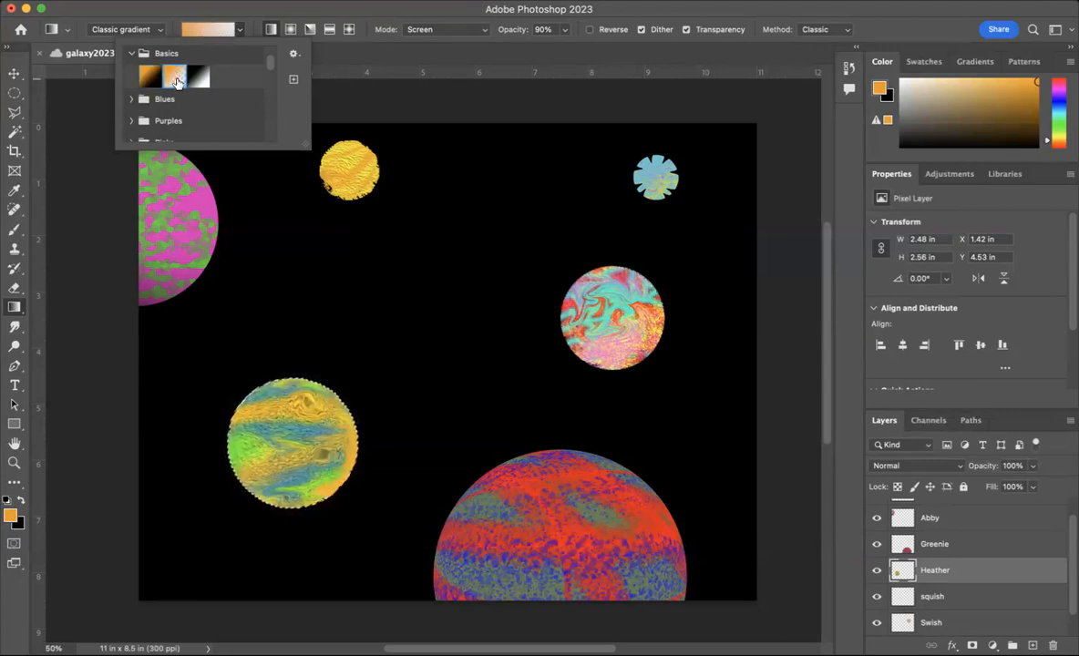
left_click(223, 32)
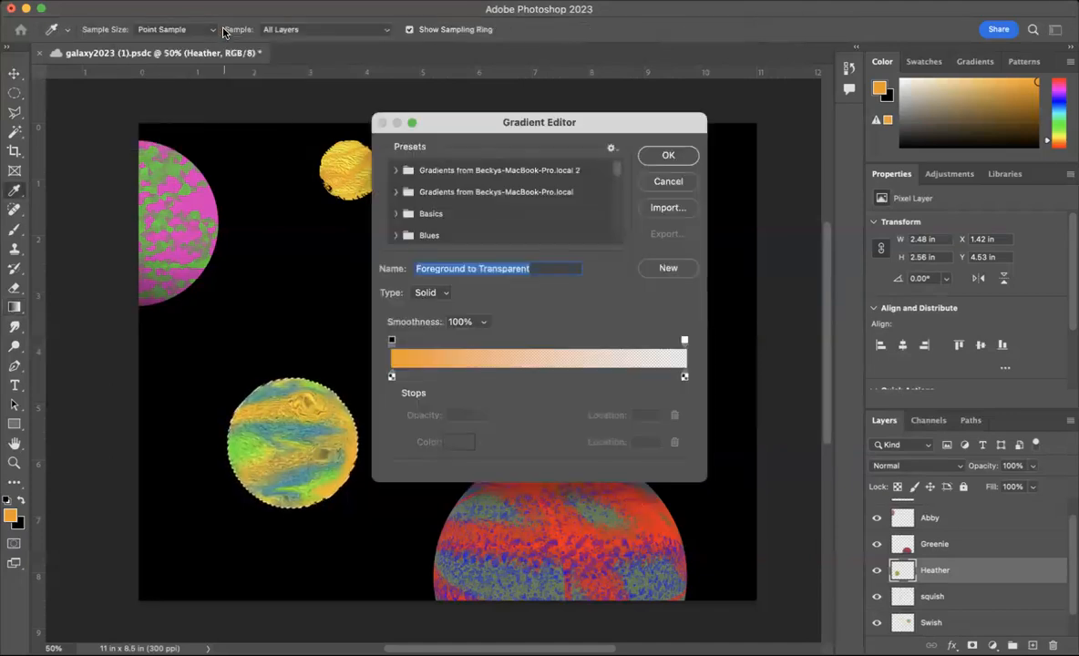
left_click(674, 180)
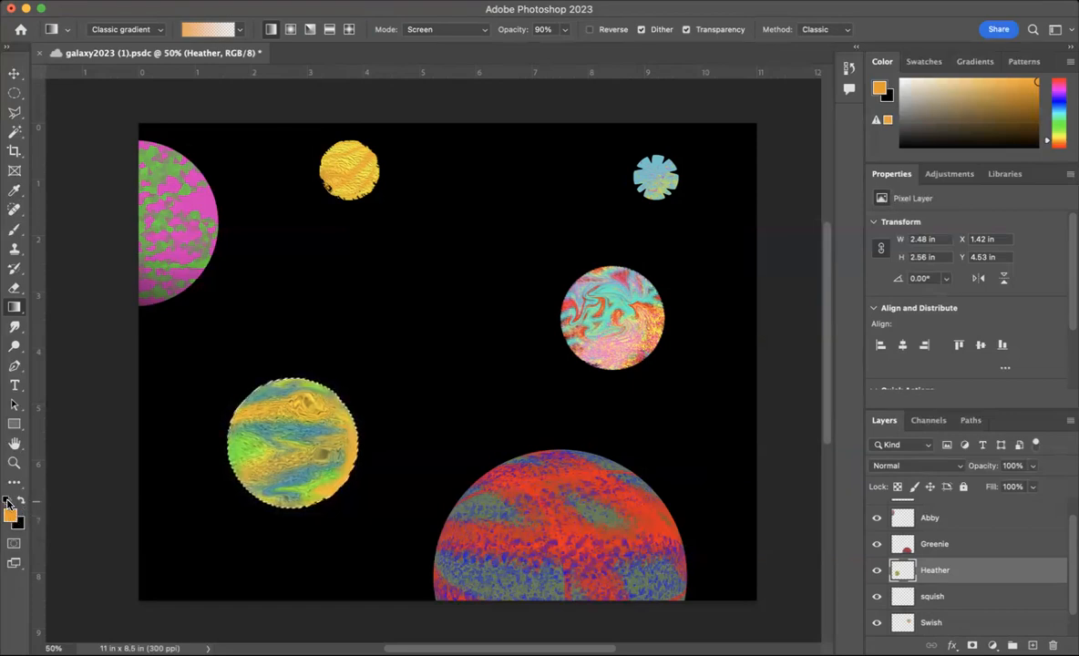
Step: Reset the colours to the default black and white, and swap them back and forth, ending with black as the foreground
left_click(7, 502)
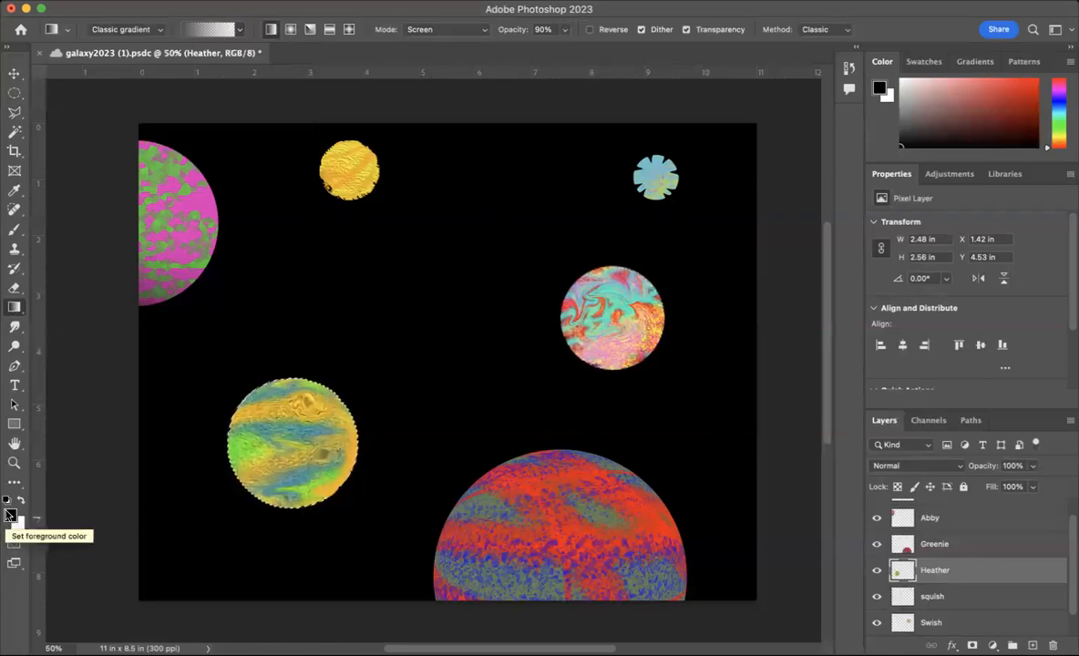
left_click(22, 501)
left_click(22, 500)
left_click(22, 501)
left_click(22, 500)
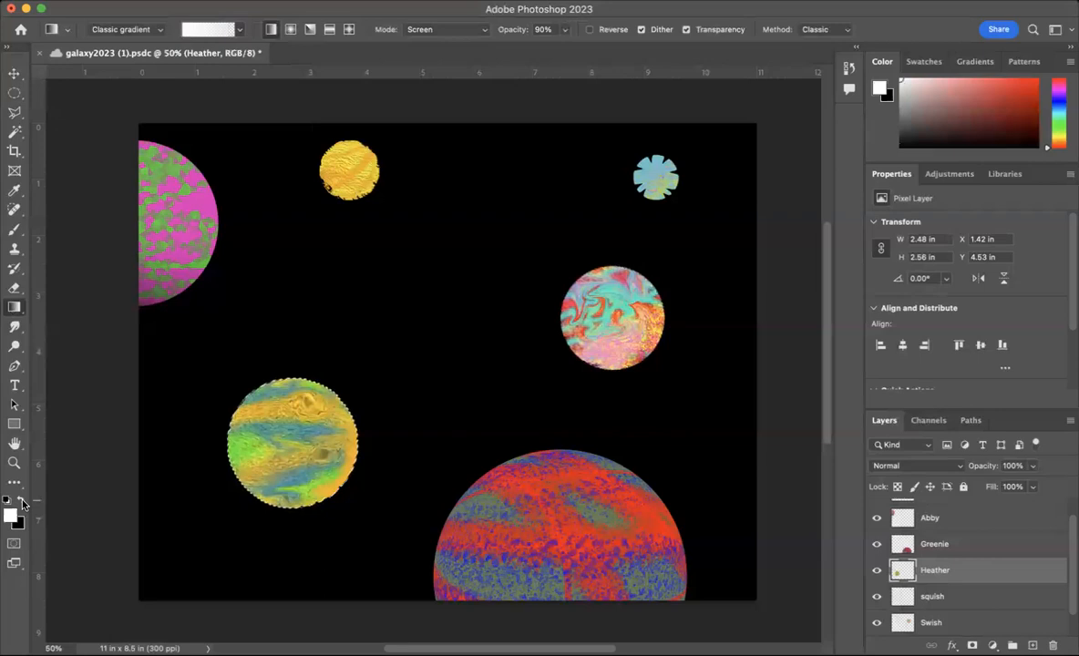
left_click(22, 500)
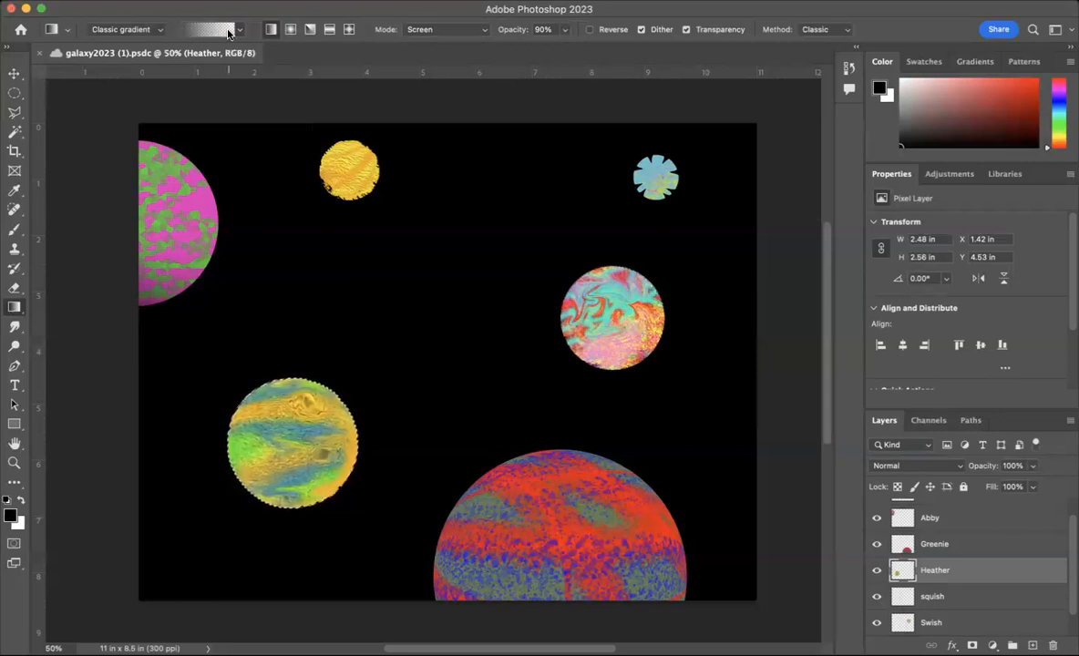
Step: Configure the gradient as linear, with Normal blending mode and 100% opacity
left_click(292, 31)
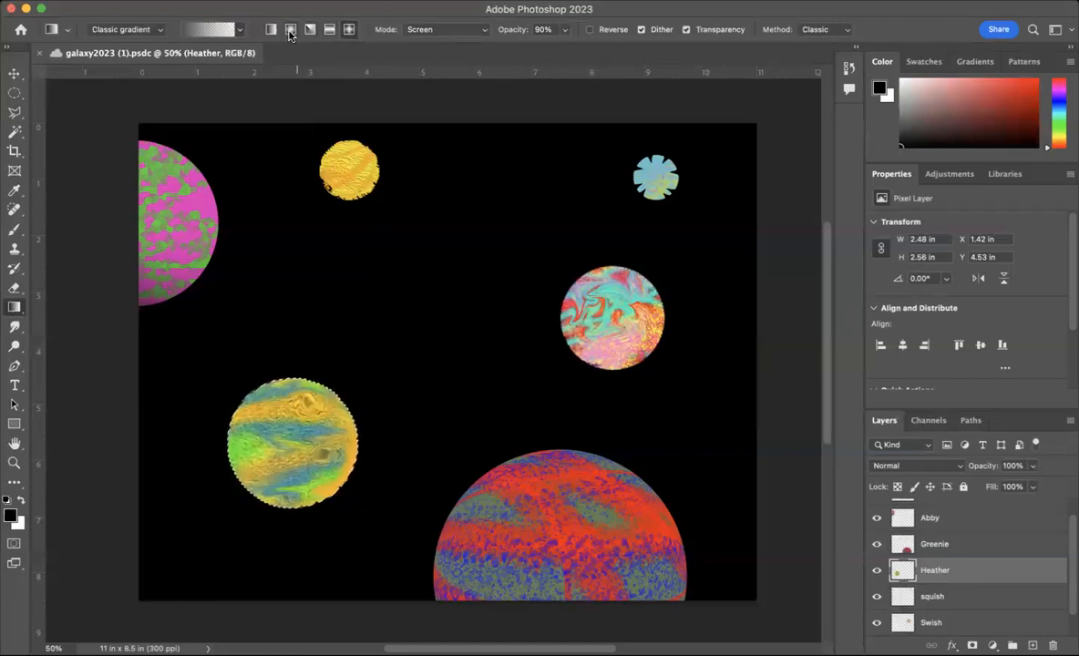
left_click(405, 31)
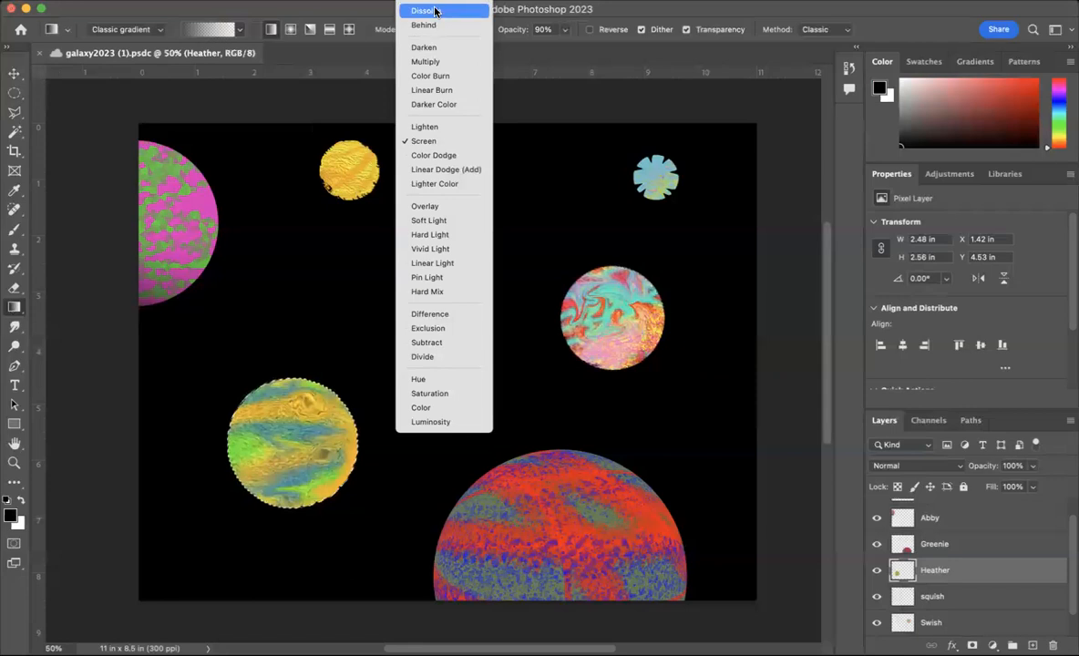
left_click(404, 10)
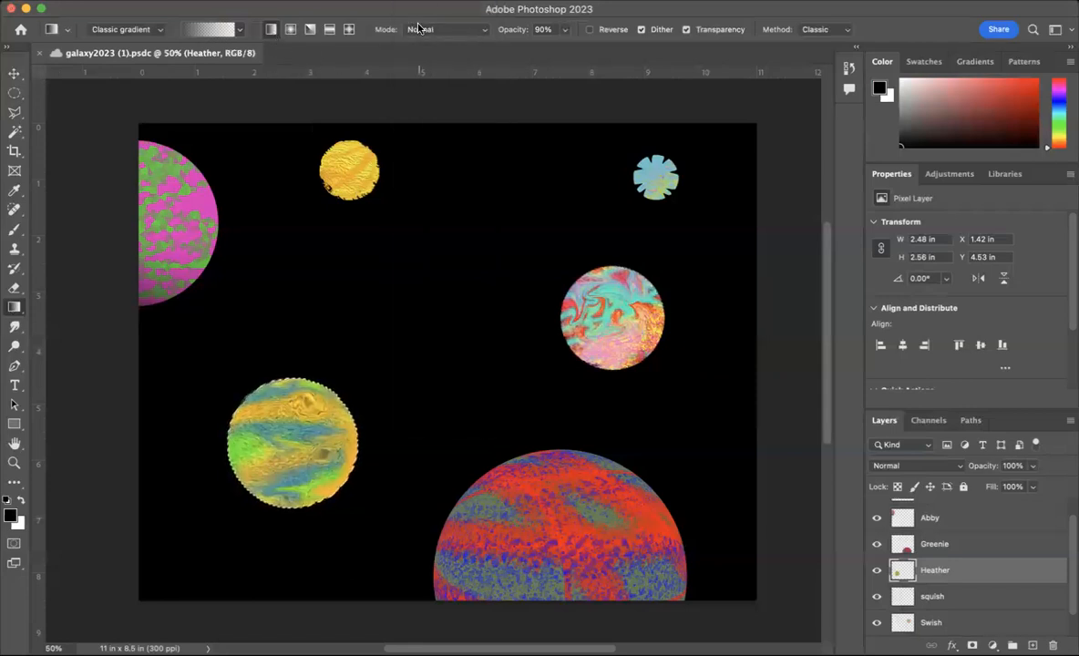
left_click(564, 29)
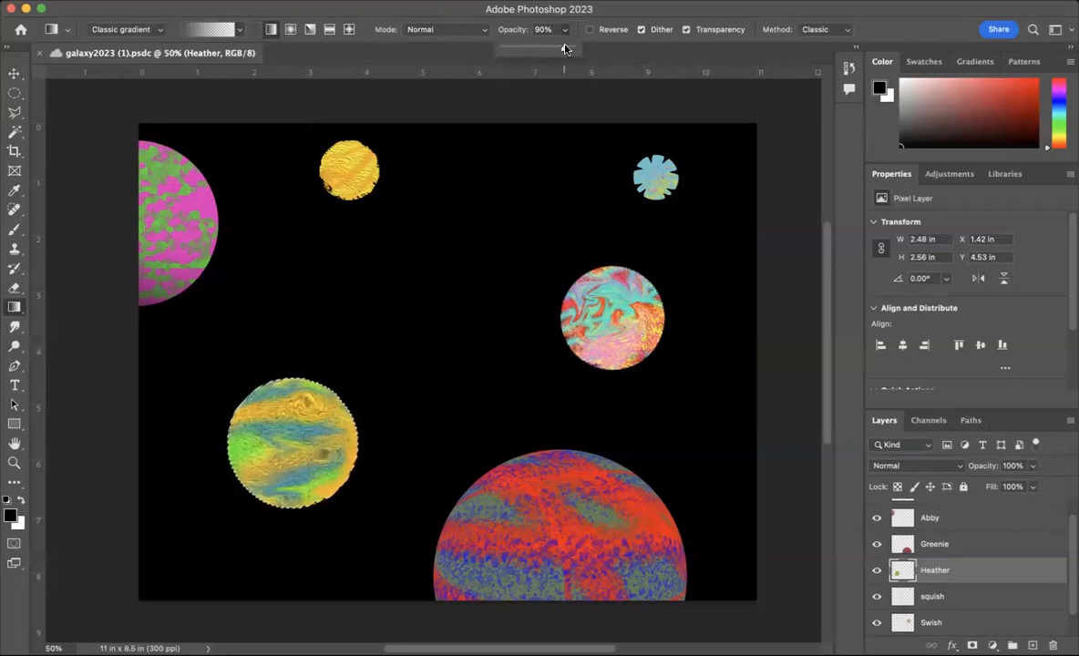
left_click_drag(567, 52, 593, 55)
left_click(765, 56)
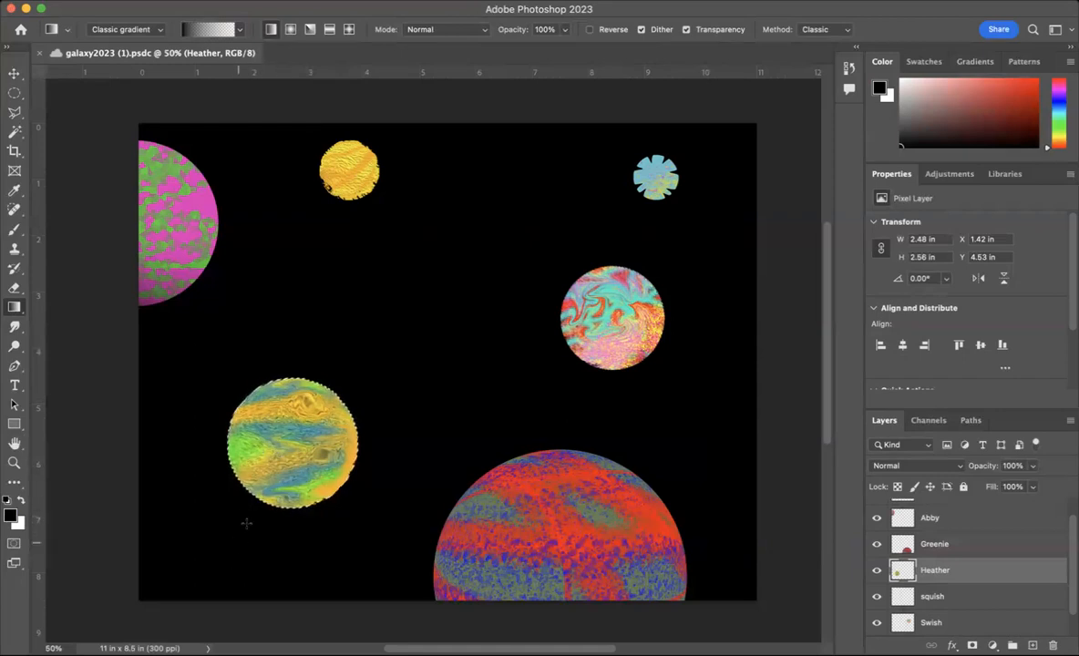
Step: Try shading the selected yellow-green planet directly on the Heather layer with black gradients drawn inward from its lower and left edges
scroll(236, 547, "down", 1)
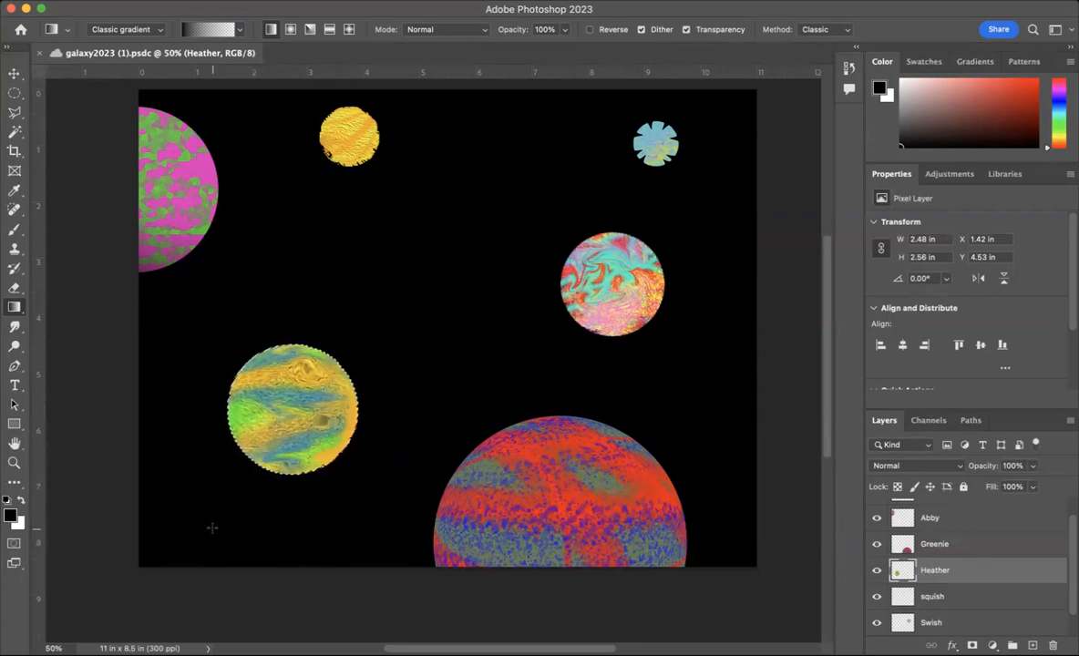
left_click_drag(212, 528, 295, 394)
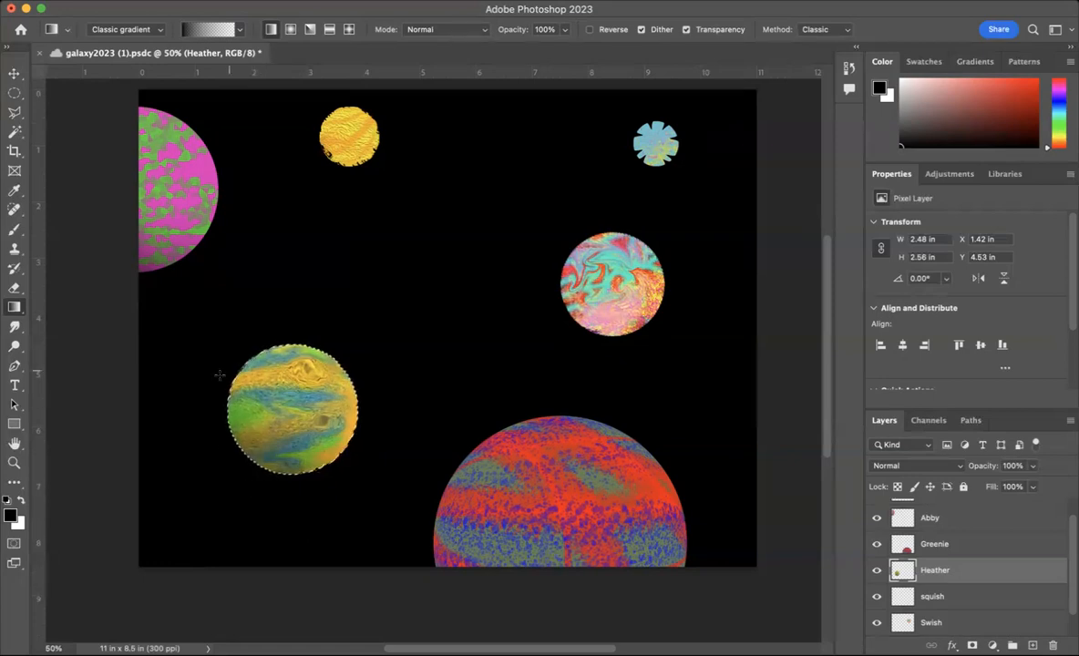
left_click_drag(154, 411, 295, 402)
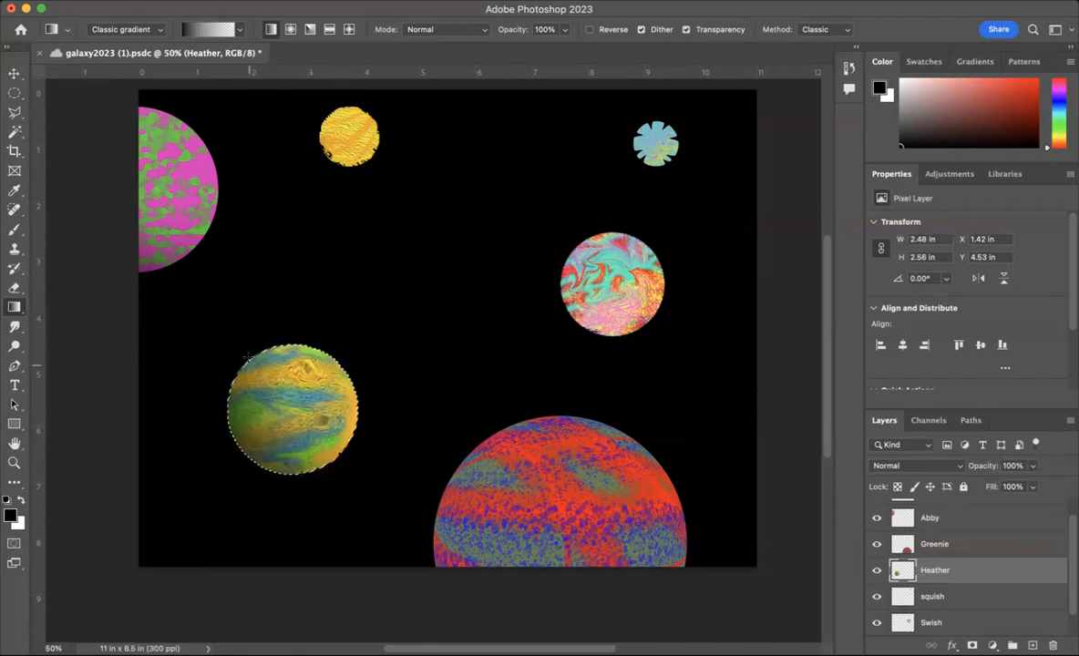
left_click_drag(155, 447, 229, 393)
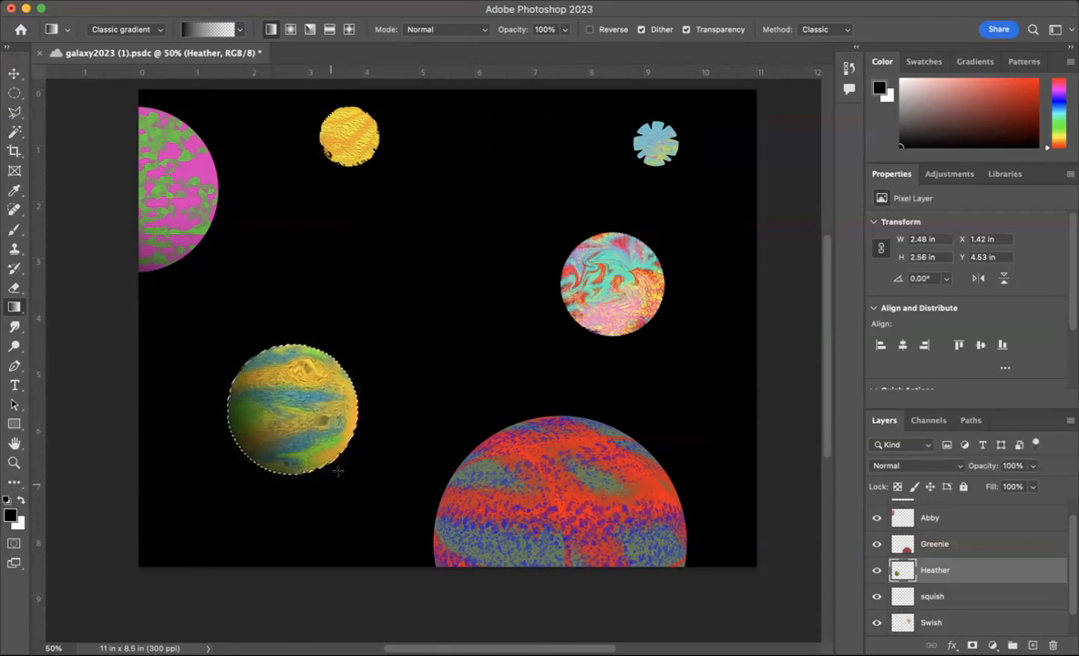
left_click_drag(380, 510, 302, 411)
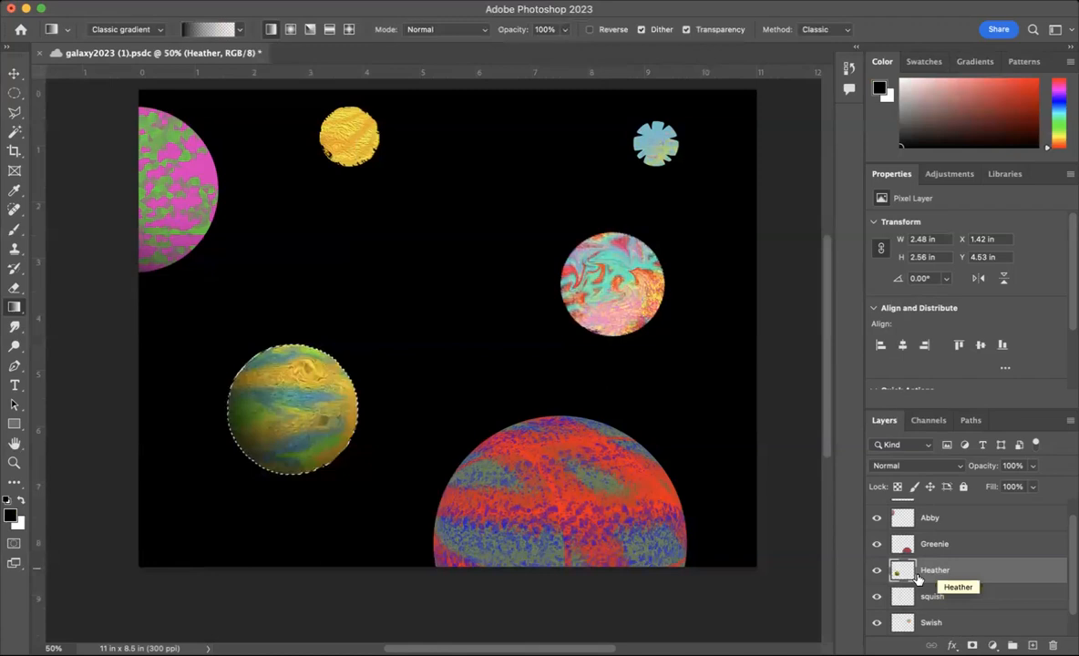
Step: Hide and show the Heather layer several times to check whether the shading can be switched off separately from the planet
left_click(876, 571)
left_click(875, 572)
left_click(875, 572)
left_click(875, 572)
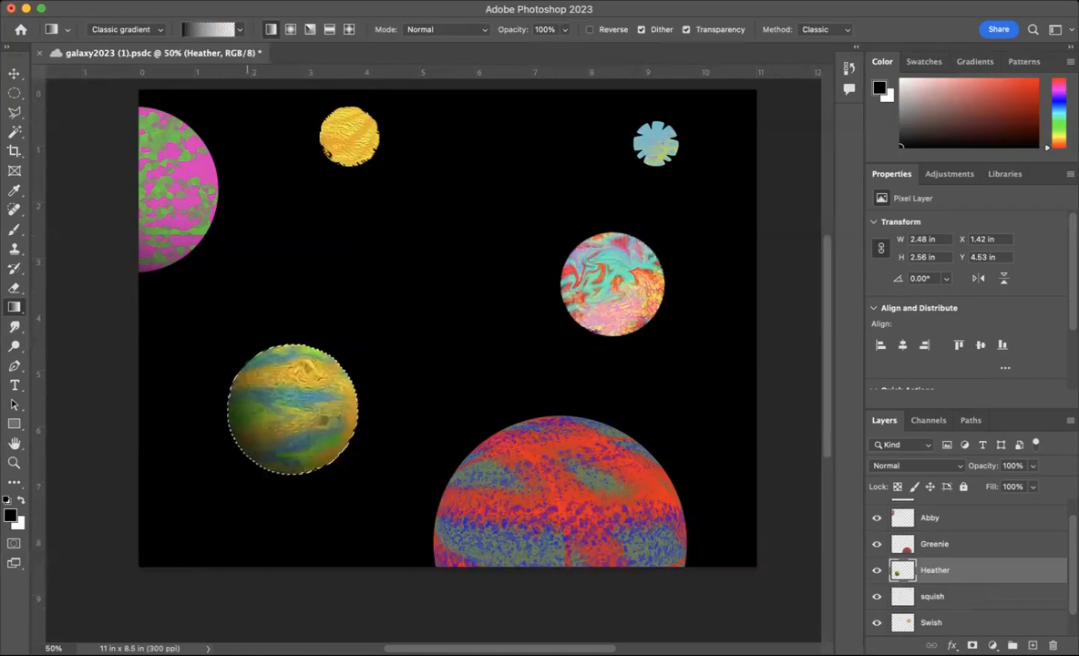
left_click(175, 0)
key("Escape")
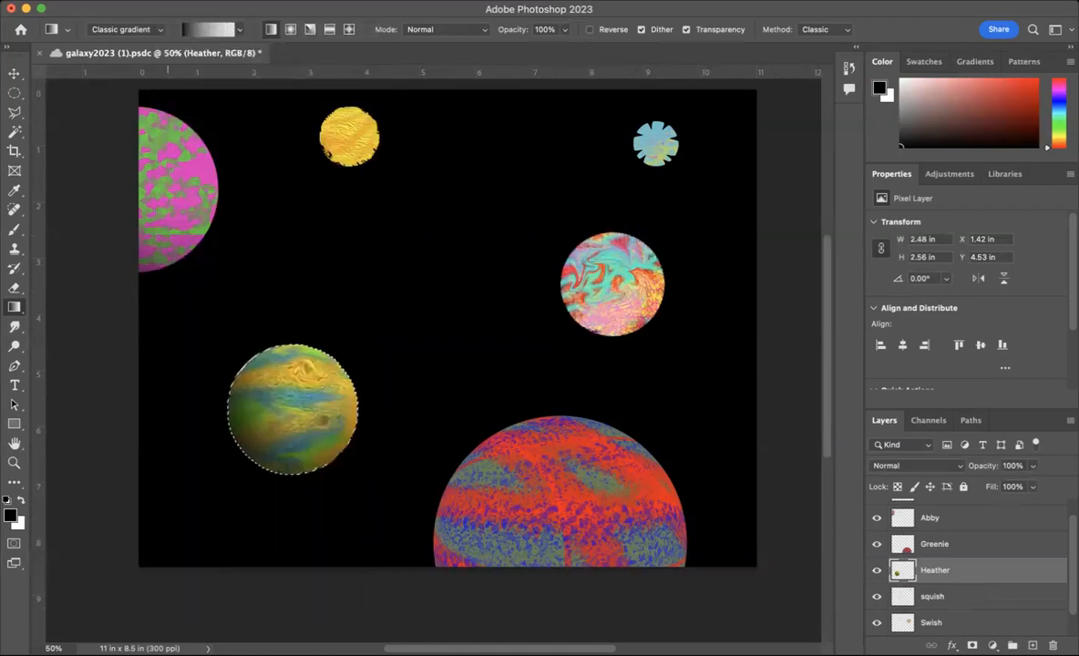
left_click(877, 570)
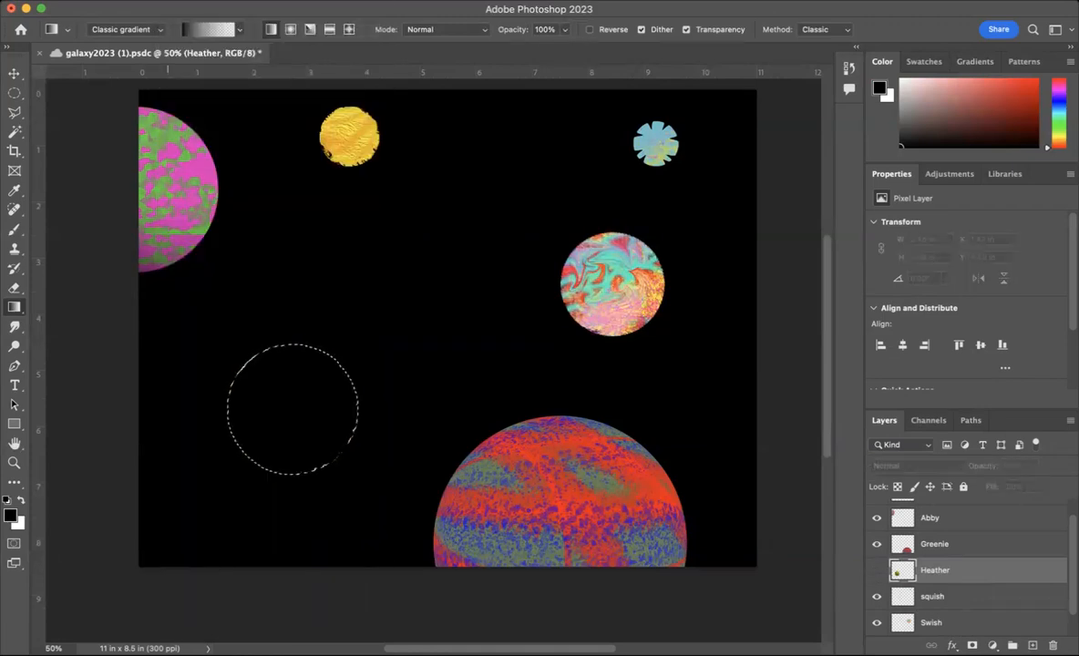
left_click(877, 571)
left_click(876, 570)
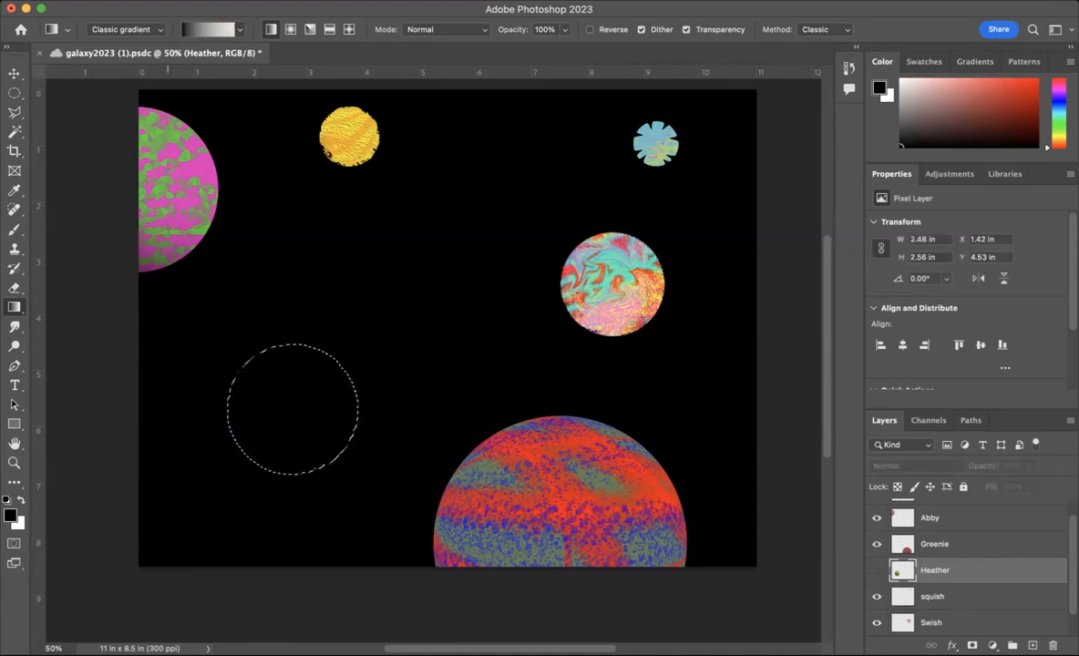
left_click(877, 570)
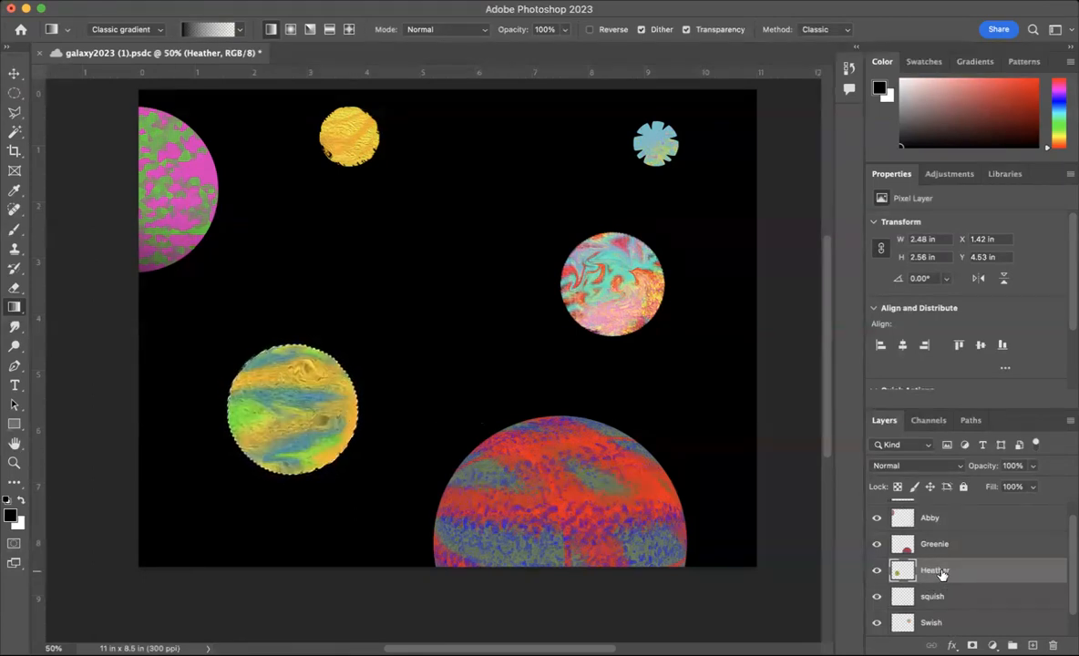
Step: Create a new layer directly above the Heather layer and name it Heathershadow
key("super+alt+shift+n")
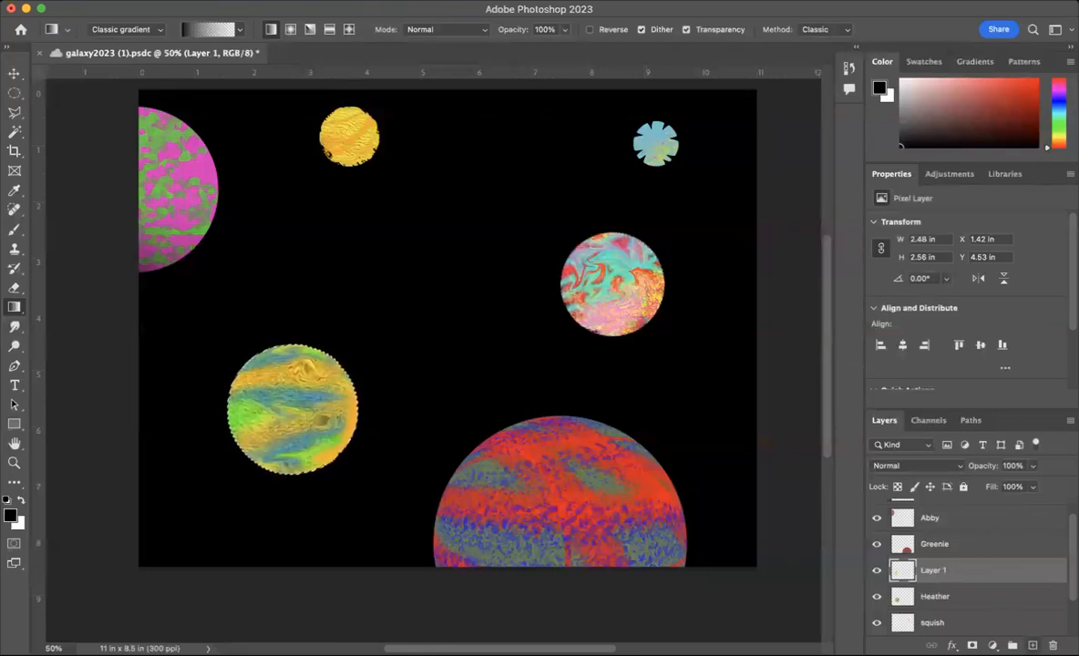
double_click(940, 570)
type("Heathershadow")
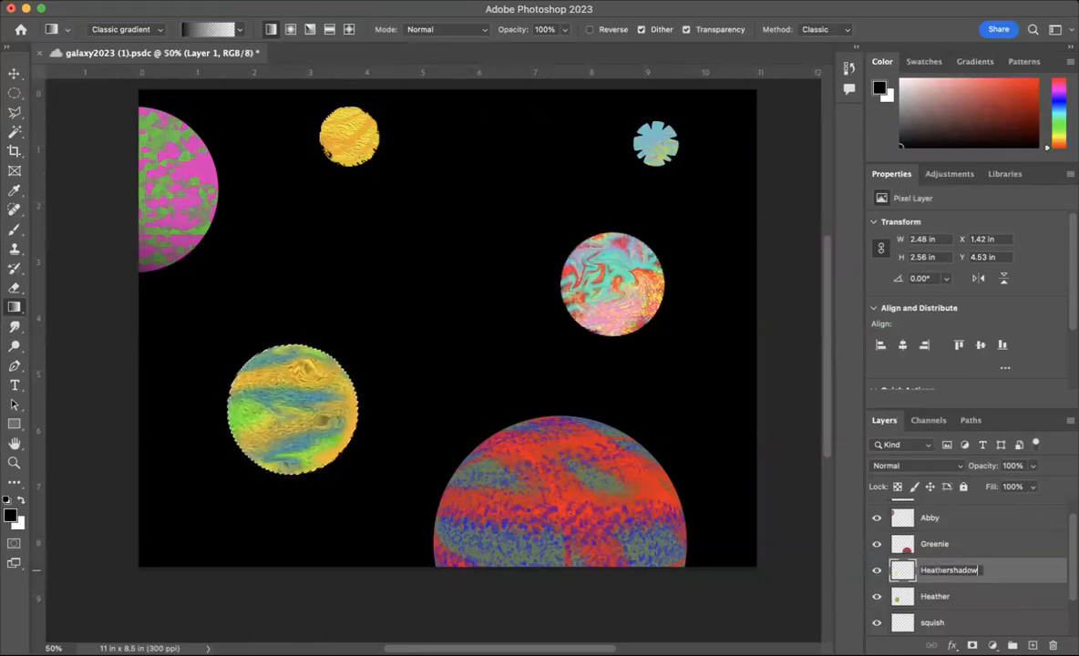
key("Return")
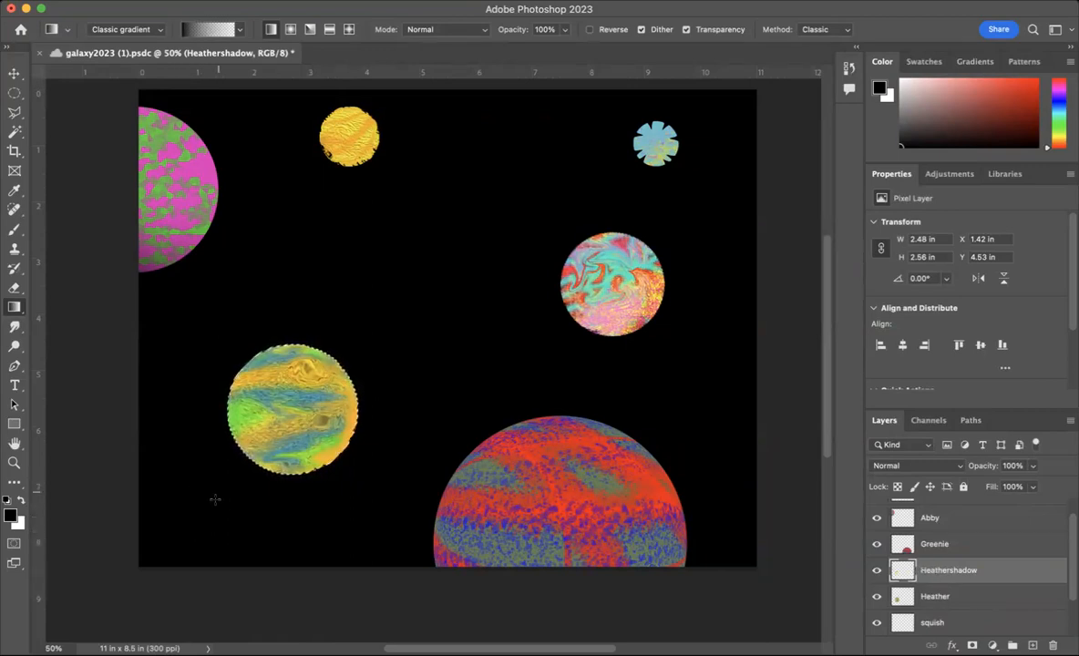
Step: Draw black gradients on the Heathershadow layer from the planet's lower left toward its centre, and undo the last short one
left_click_drag(164, 556, 199, 453)
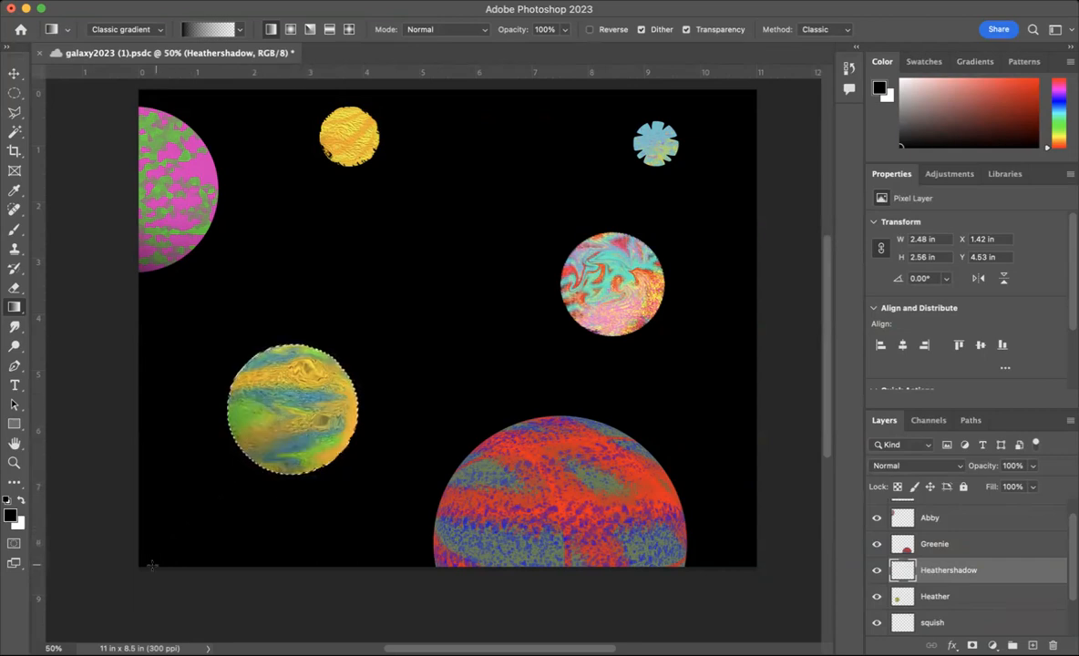
left_click_drag(157, 559, 300, 392)
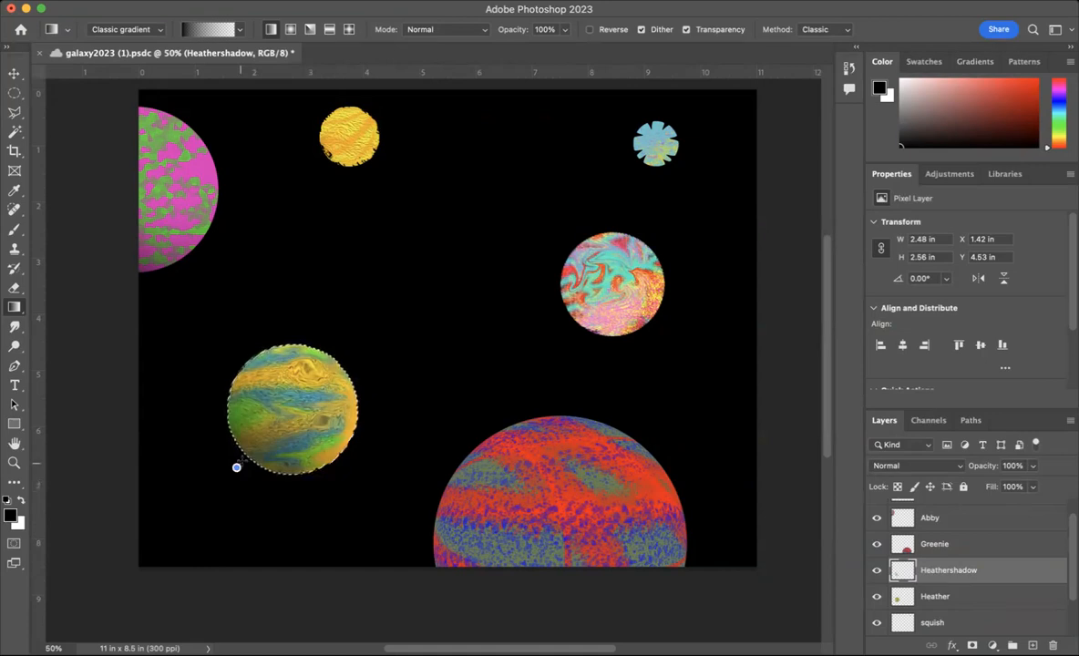
mouse_move(254, 448)
left_mouse_down()
mouse_move(242, 467)
mouse_move(263, 445)
left_mouse_up()
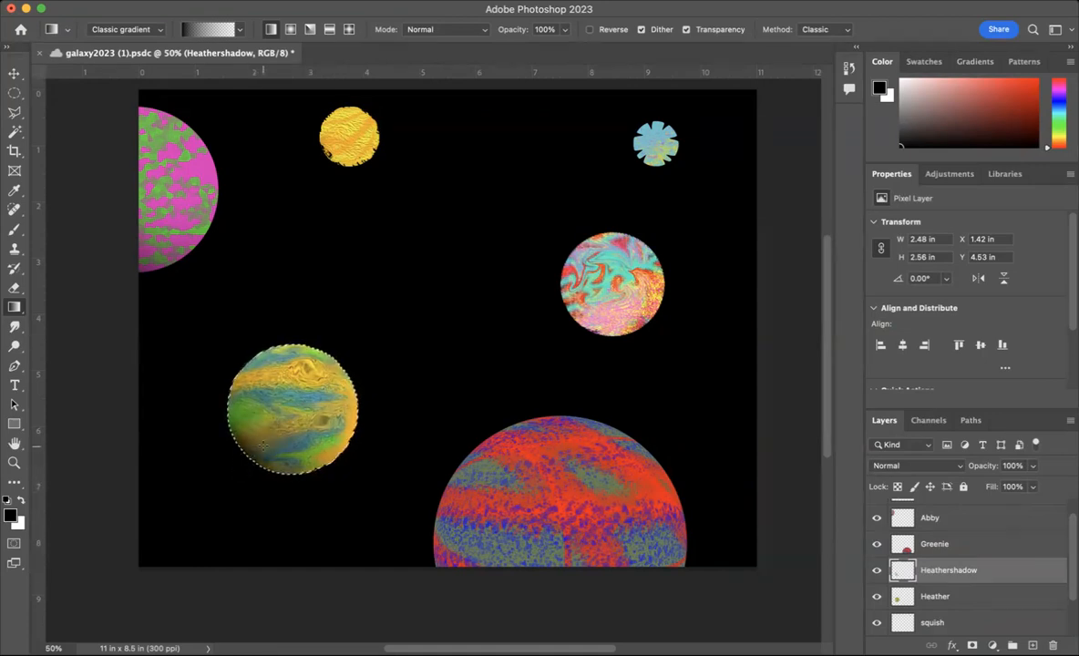
key("ctrl+z")
Step: Build up the Heather planet's shadow with repeated black gradients drawn inward from below, the lower right and the left
left_click_drag(274, 517, 278, 456)
left_click_drag(323, 533, 315, 475)
left_click_drag(393, 562, 319, 454)
left_click_drag(432, 577, 319, 442)
left_click_drag(127, 539, 242, 435)
left_click_drag(120, 447, 237, 420)
left_click_drag(129, 377, 239, 379)
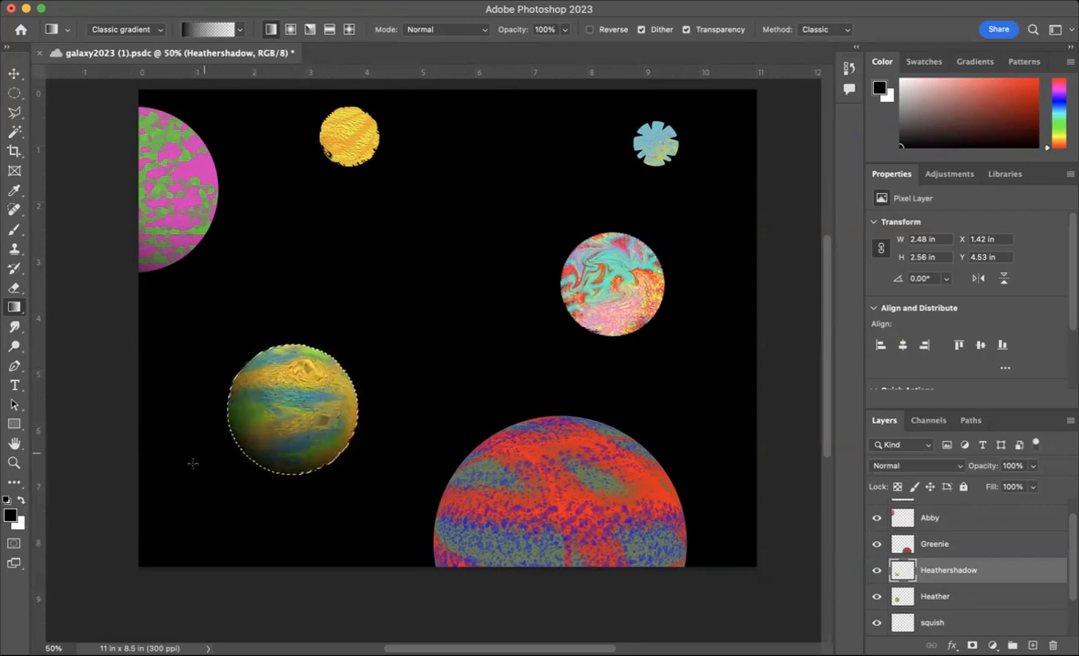
left_click_drag(120, 441, 223, 392)
left_click_drag(225, 490, 257, 447)
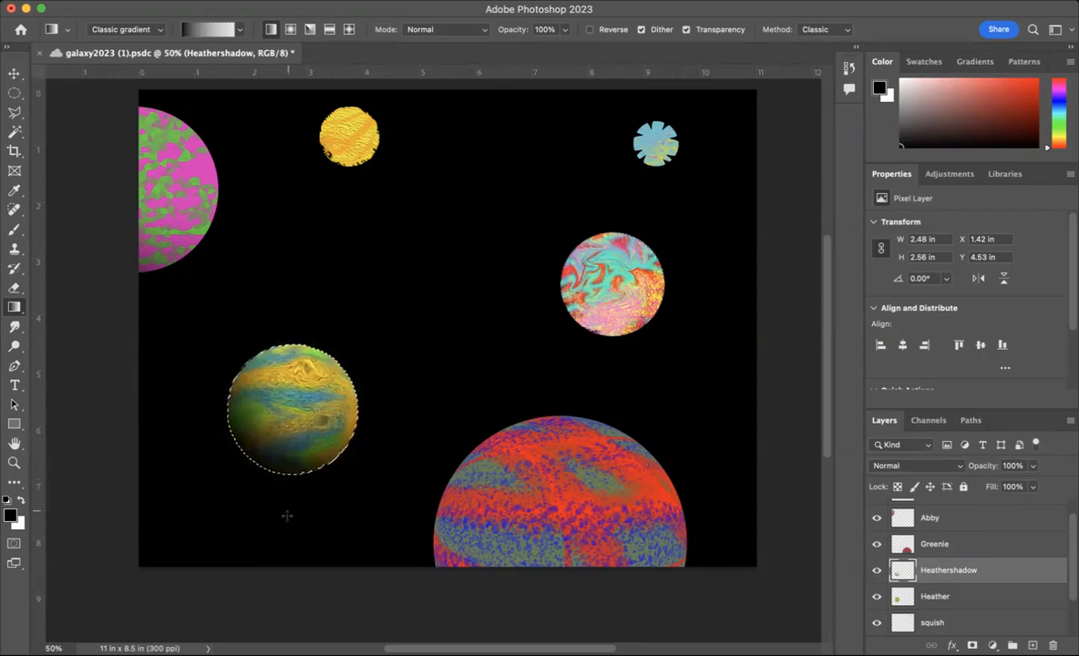
left_click_drag(268, 500, 268, 407)
left_click_drag(360, 551, 347, 503)
left_click_drag(419, 483, 206, 444)
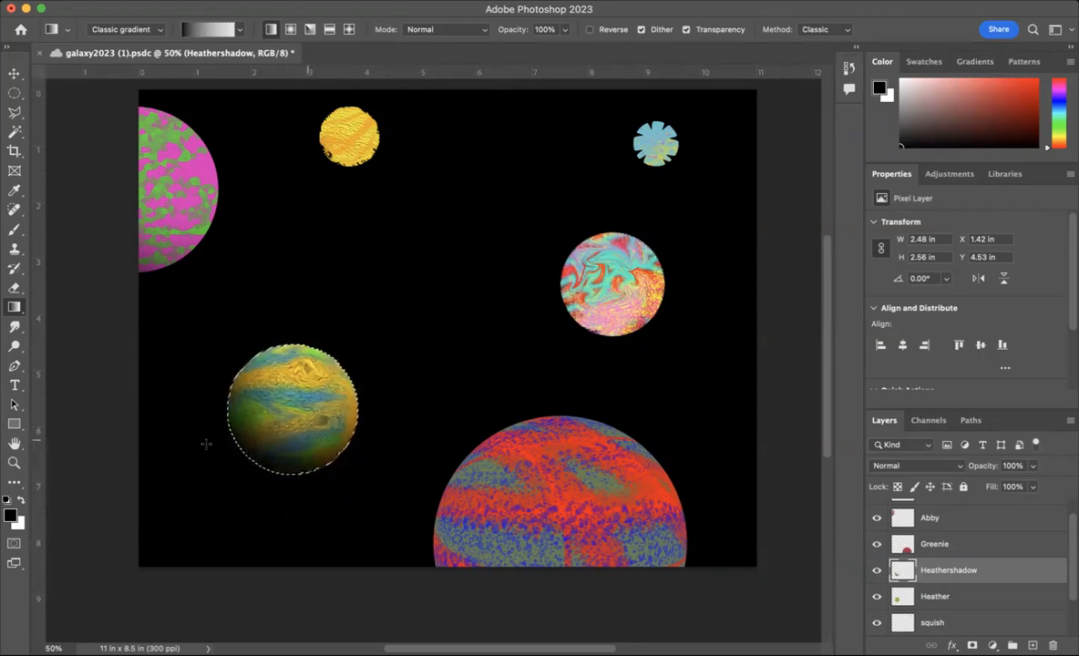
left_click_drag(75, 411, 230, 384)
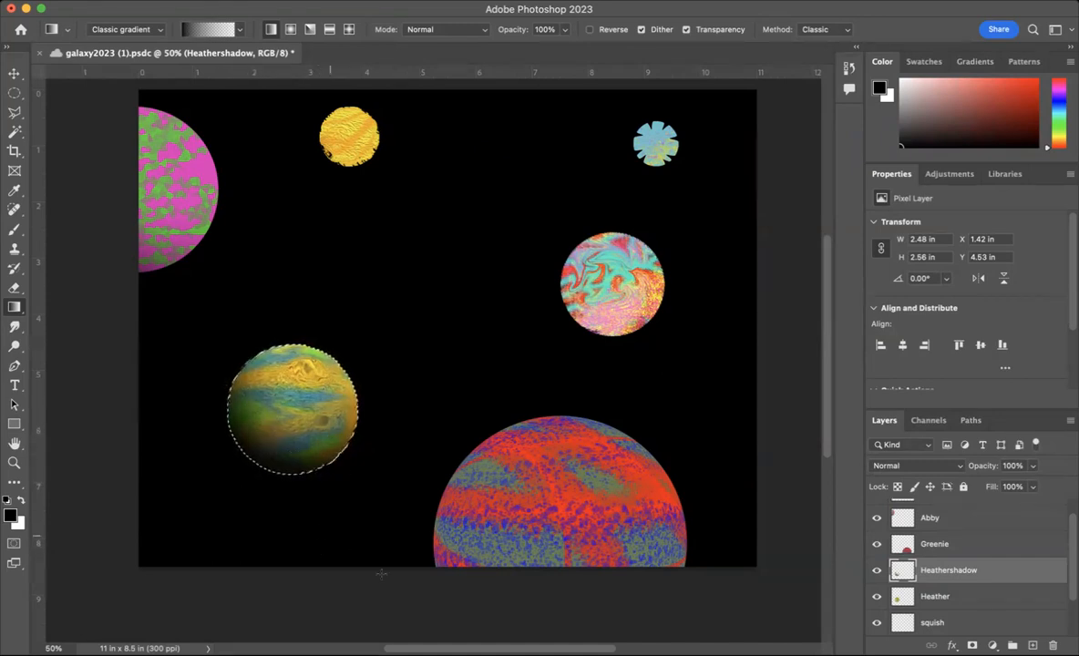
left_click_drag(395, 551, 306, 408)
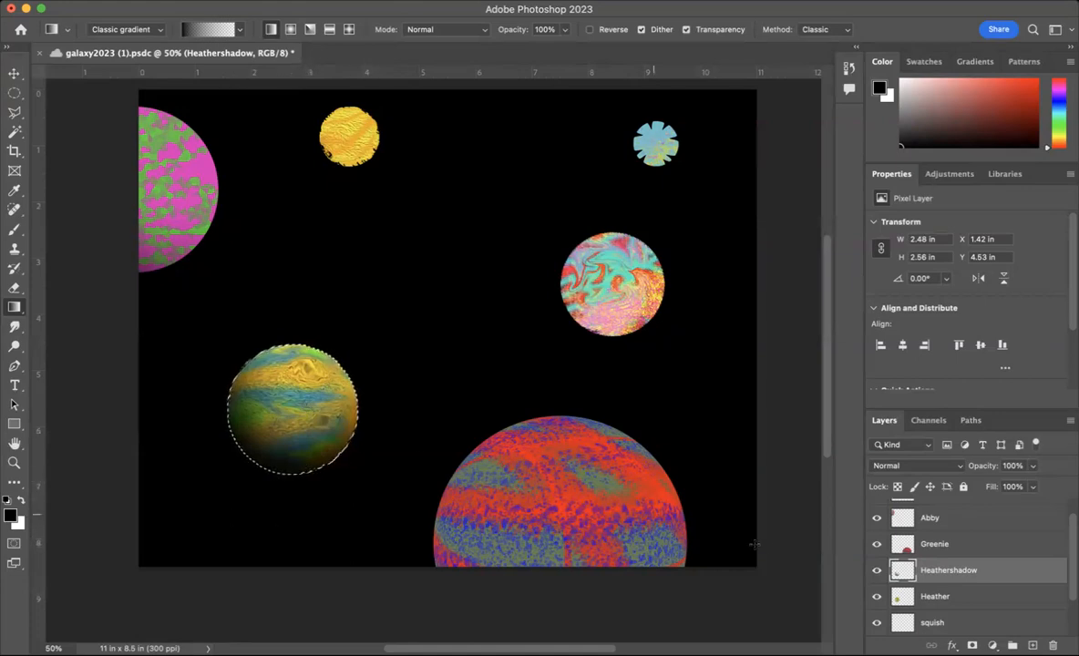
Step: Compare the planet with and without the Heathershadow layer, and lower that layer's opacity to 84%
left_click(877, 570)
left_click(878, 571)
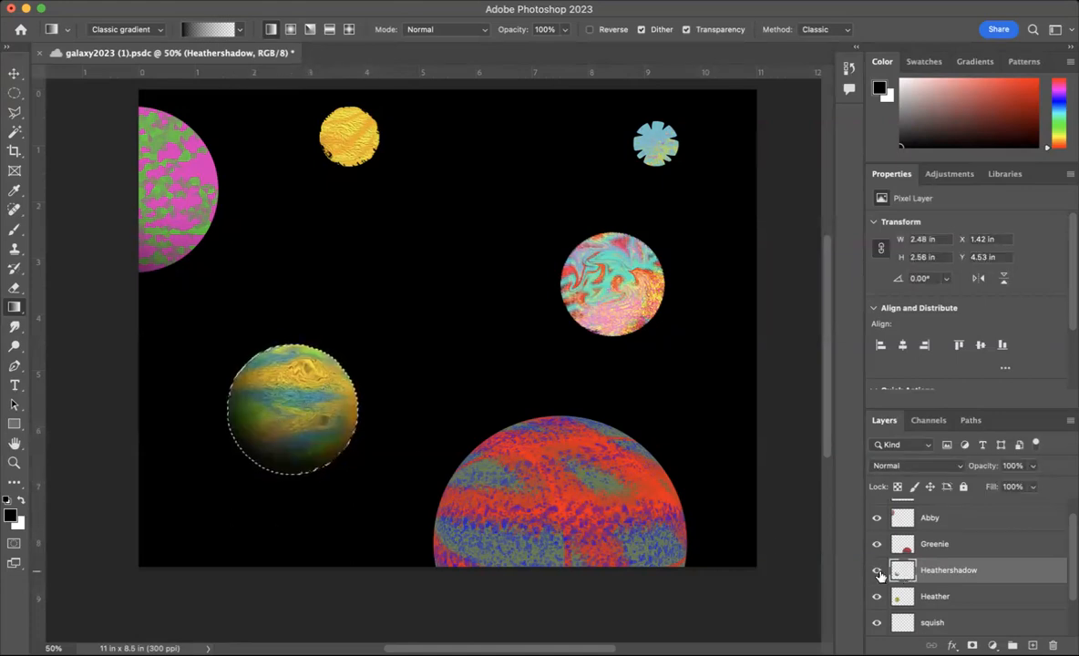
left_click(878, 572)
left_click(878, 571)
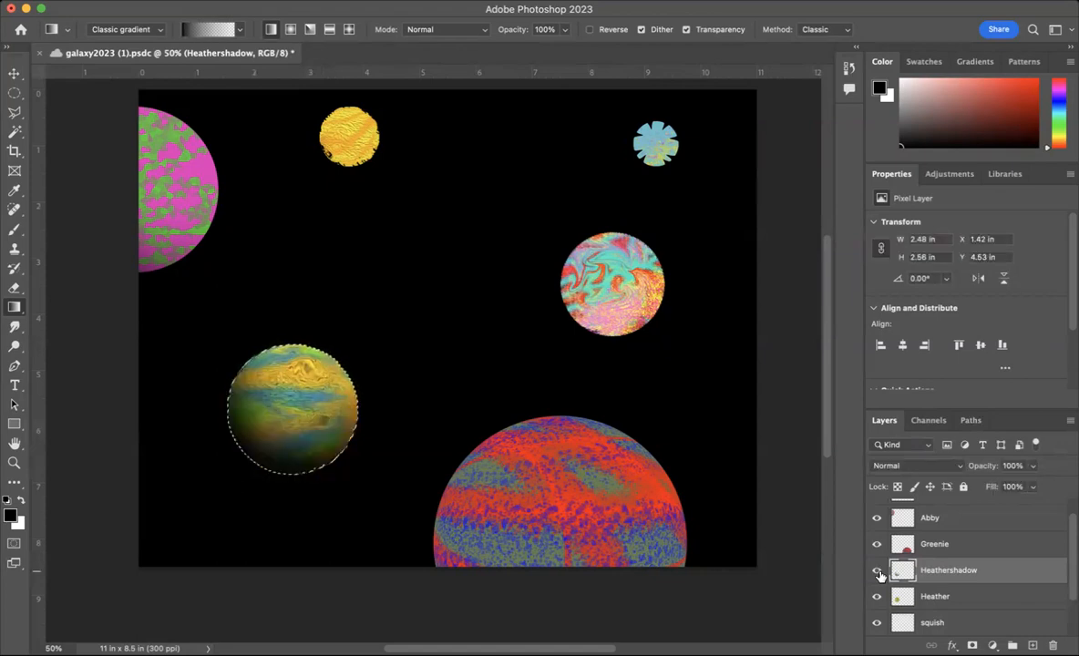
left_click(878, 572)
left_click(877, 572)
left_click(1034, 466)
mouse_move(1034, 489)
left_mouse_down()
mouse_move(1012, 491)
mouse_move(1022, 491)
left_mouse_up()
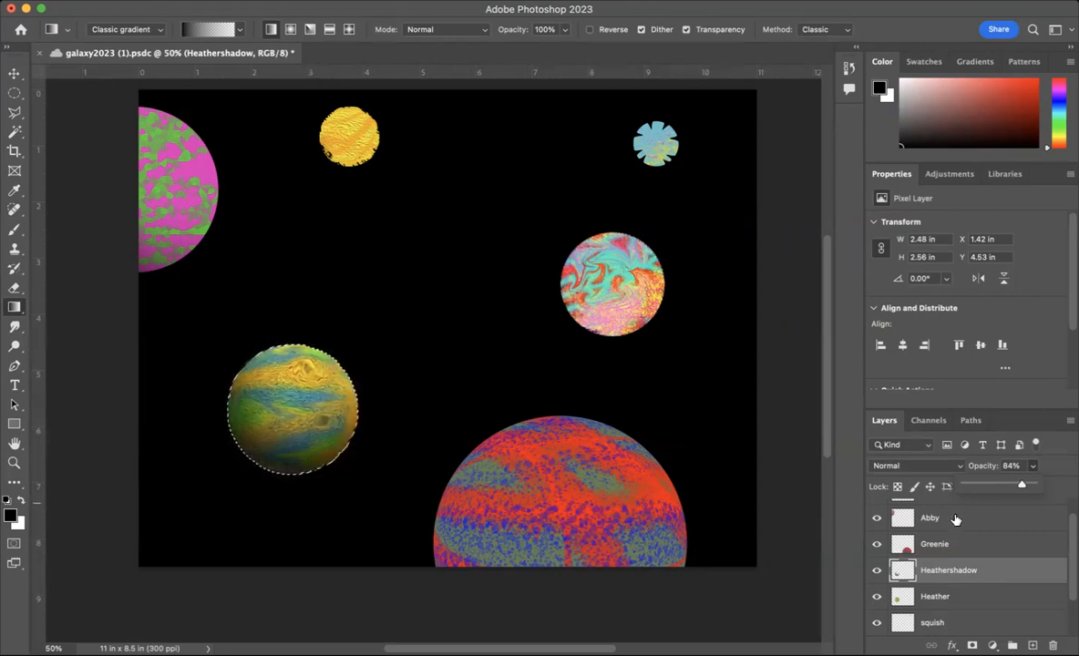
Step: Create a new layer directly above the Greenie layer and name it GreenieShadow
left_click(947, 544)
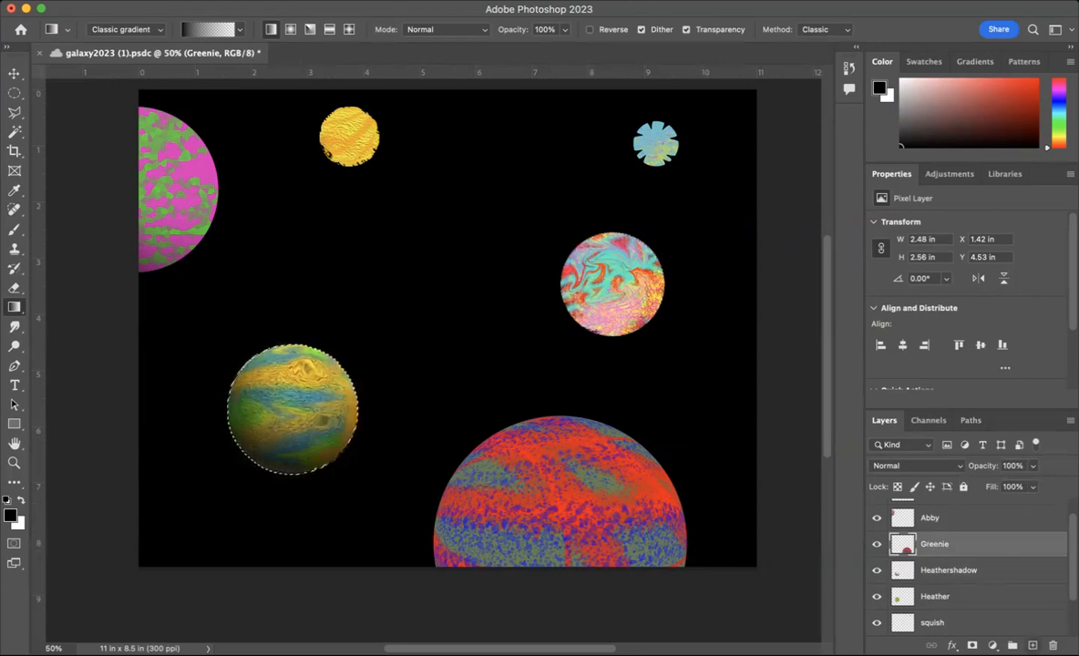
key("ctrl+shift+alt+n")
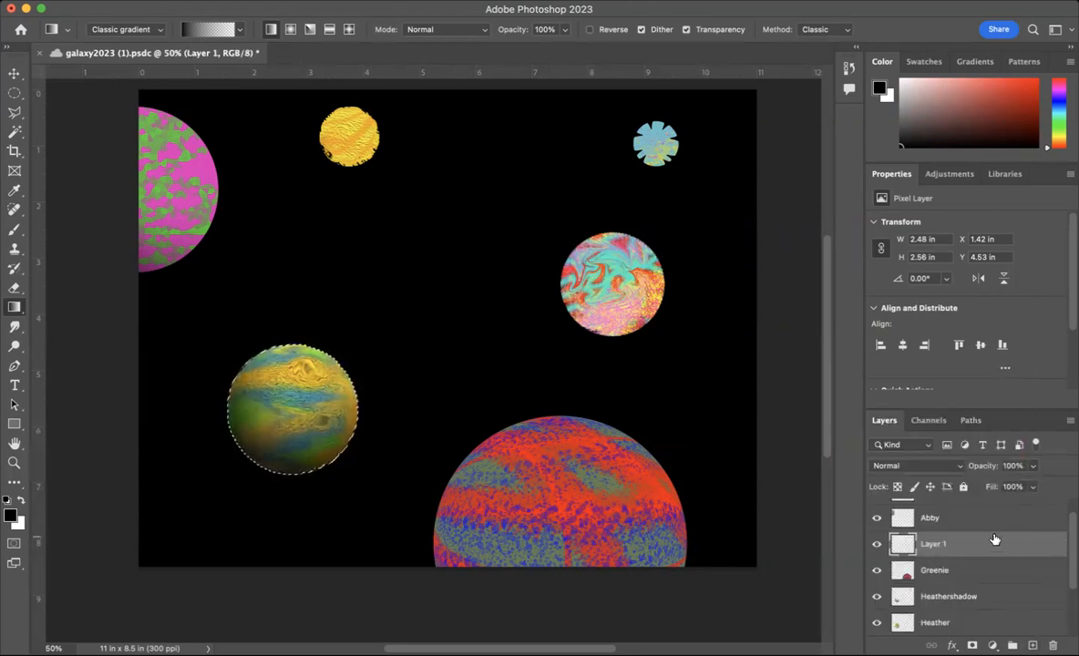
type("Green")
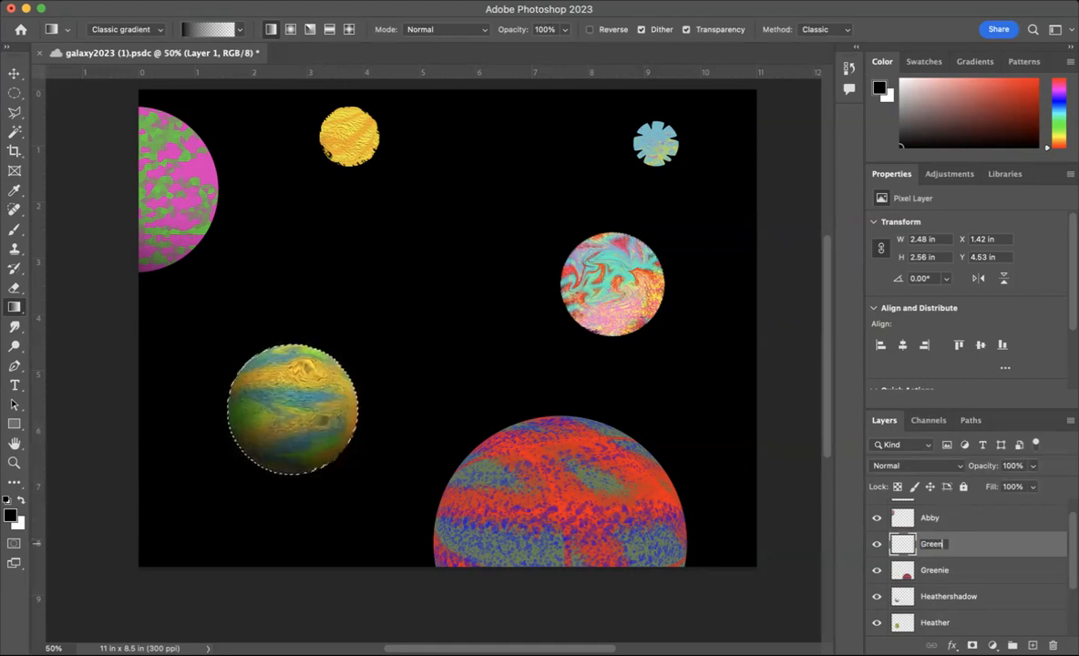
type("ieShadow")
key("Return")
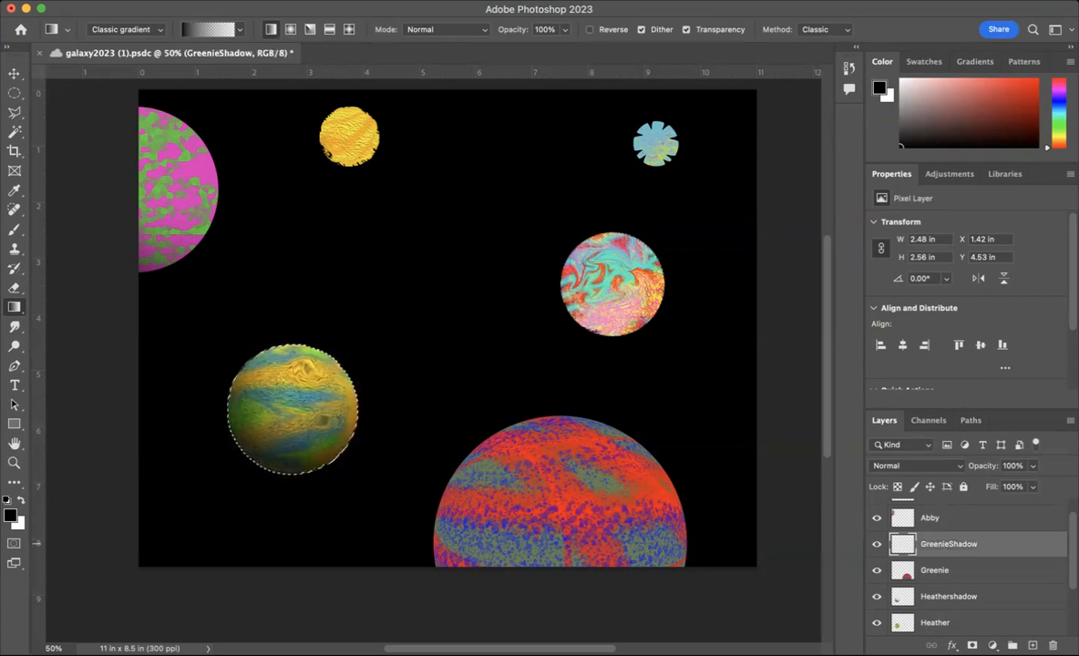
Step: Select the pixels of the Greenie layer, the large red and blue planet
right_click(908, 574)
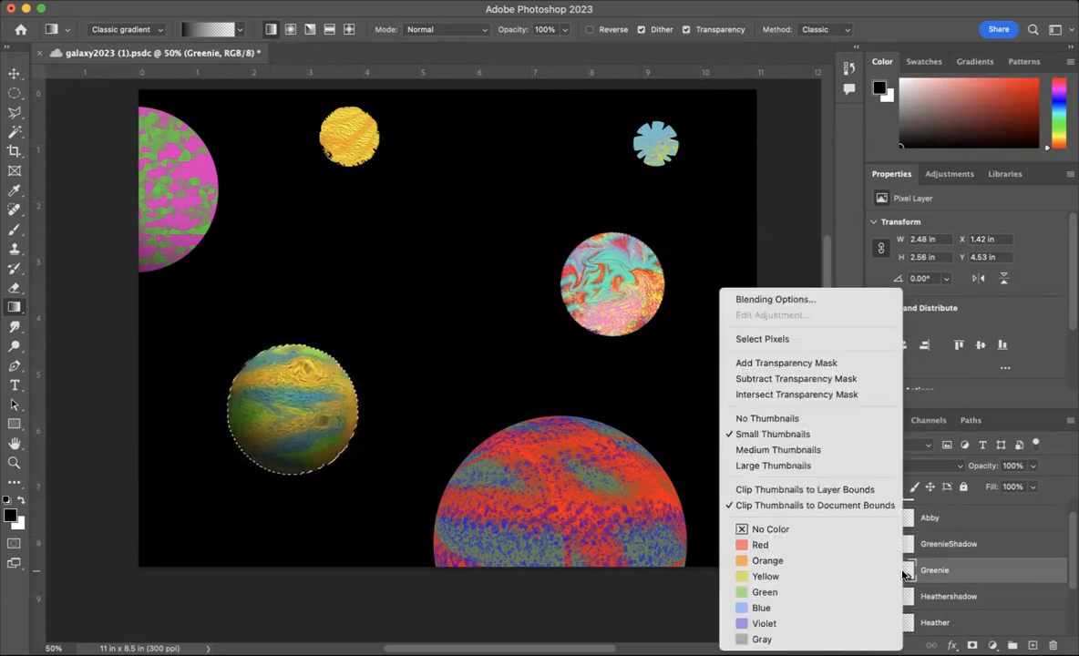
left_click(870, 335)
scroll(615, 429, "down", 3)
scroll(615, 428, "up", 1)
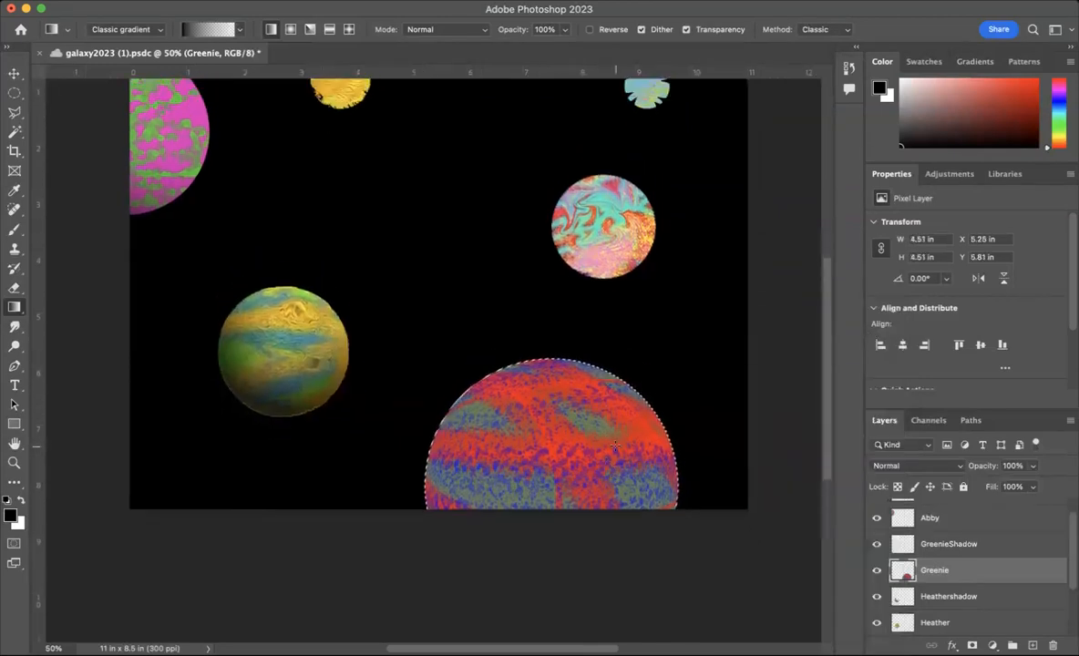
Step: Shade the selected Greenie planet directly on its own layer with repeated black gradients drawn inward from below, the left and the right
key("super+minus")
key("super+plus")
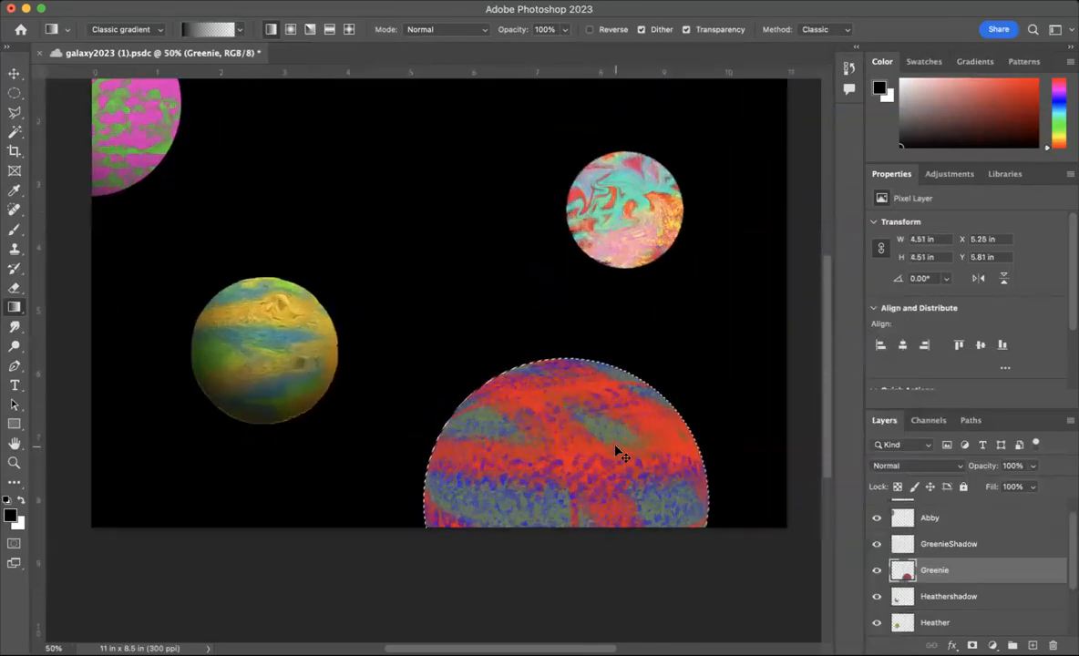
key("super+minus")
key("super+minus")
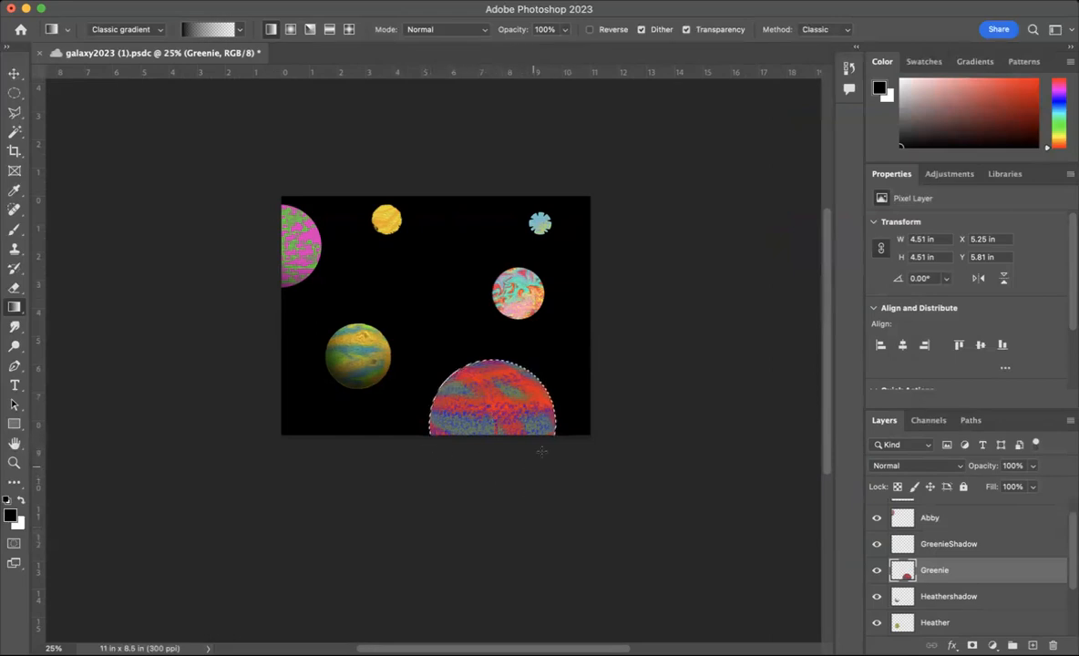
left_click_drag(552, 531, 488, 403)
left_click_drag(641, 544, 482, 401)
left_click_drag(371, 562, 466, 416)
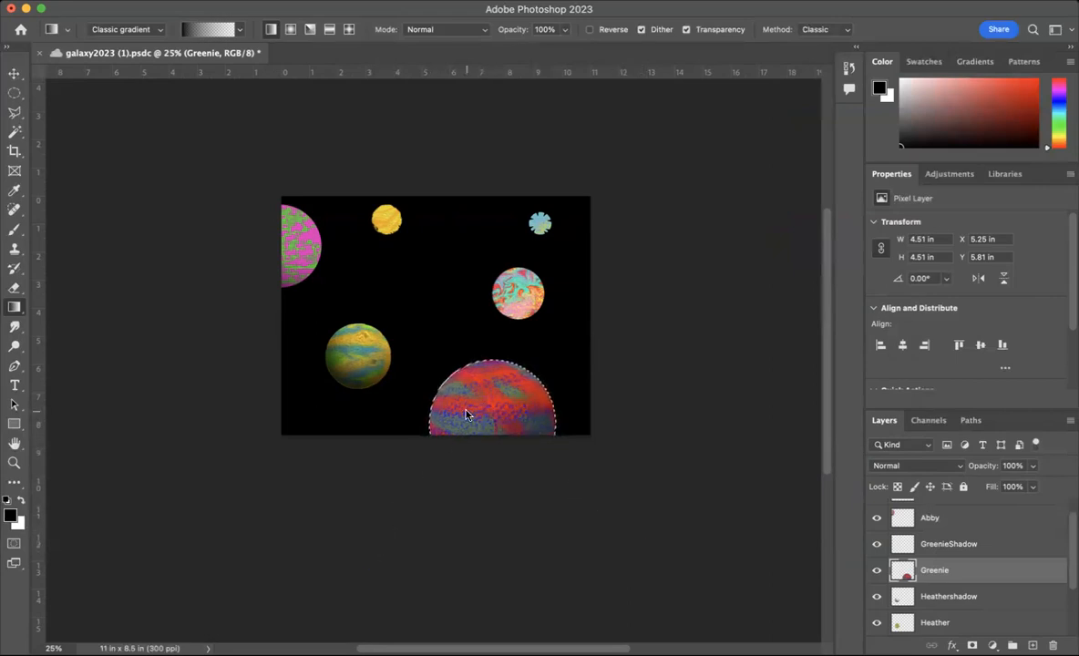
left_click_drag(339, 476, 429, 402)
left_click_drag(419, 542, 481, 399)
left_click_drag(479, 507, 497, 388)
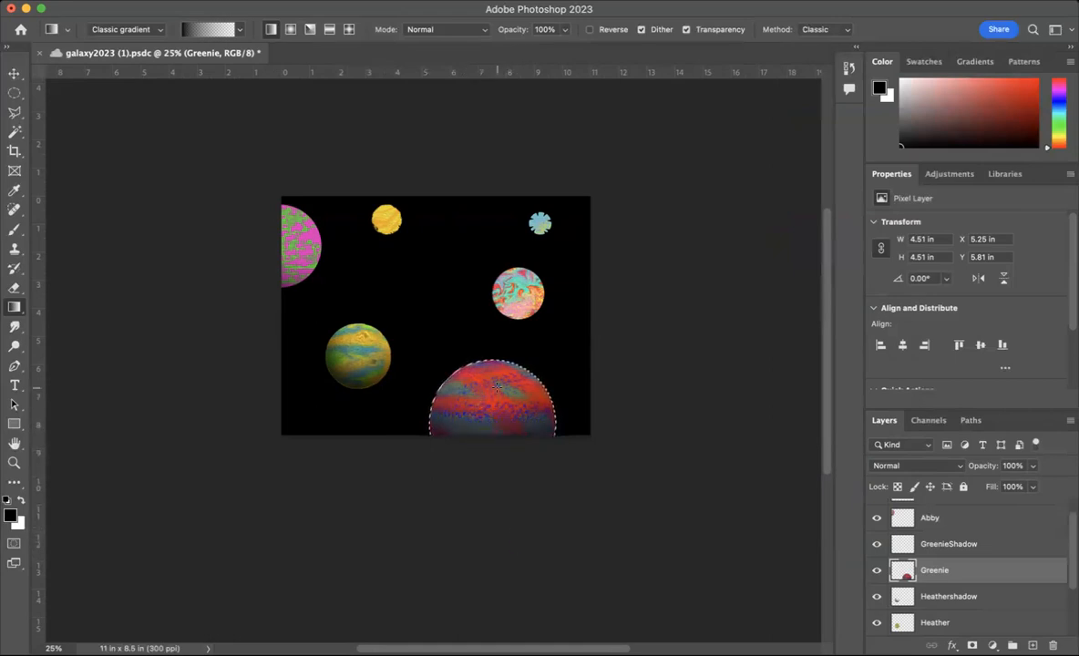
left_click_drag(623, 390, 517, 402)
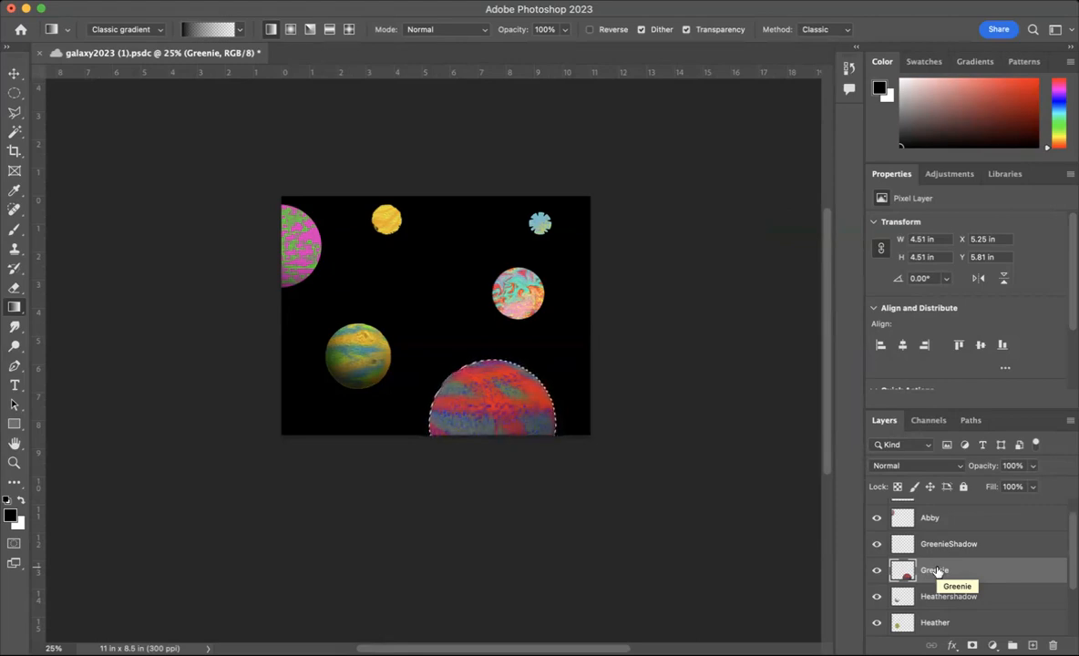
Step: Build up the Greenie planet's shadow on the GreenieShadow layer with black gradients drawn inward from the lower left, both sides and below
left_click(941, 551)
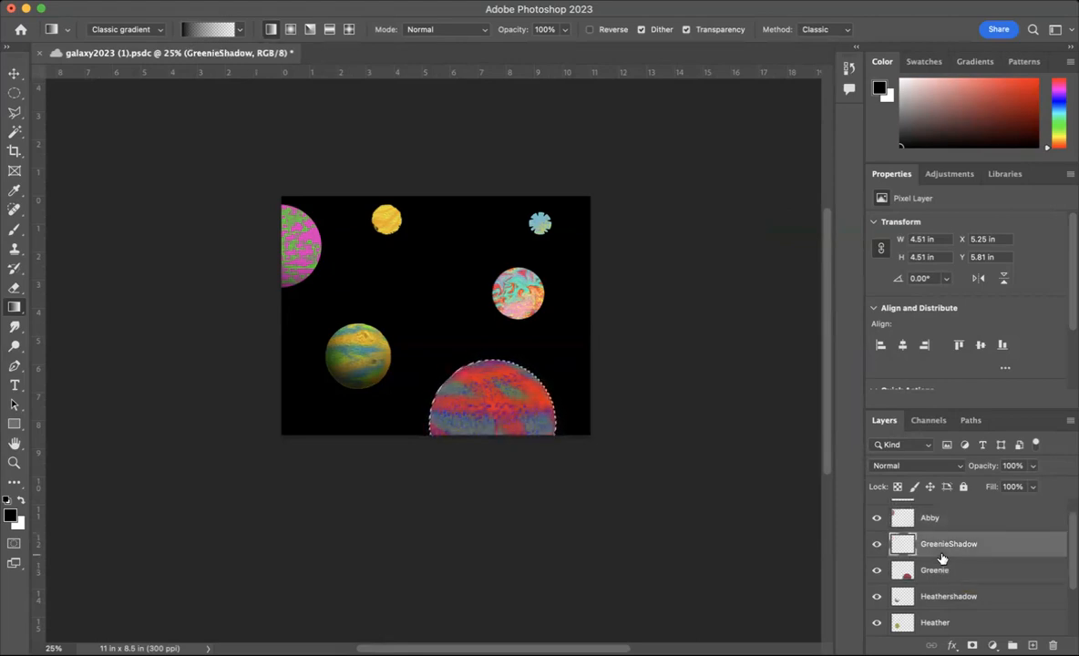
mouse_move(483, 406)
left_mouse_down()
mouse_move(503, 503)
mouse_move(703, 459)
mouse_move(483, 407)
left_mouse_up()
left_click_drag(340, 523, 483, 403)
left_click_drag(541, 478, 490, 452)
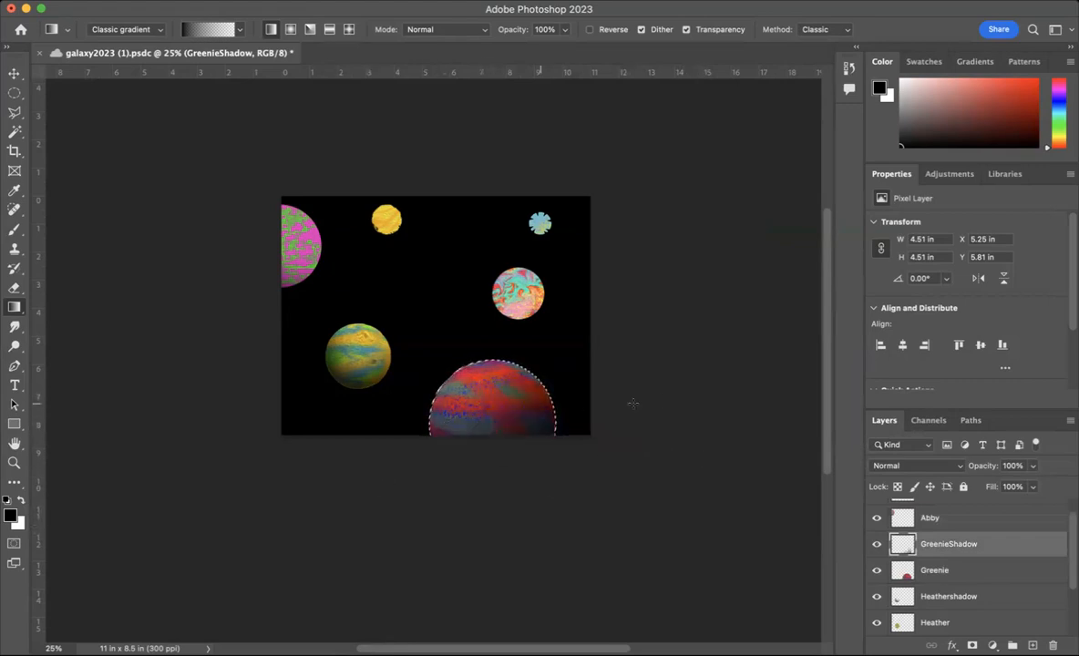
mouse_move(344, 484)
left_mouse_down()
mouse_move(503, 409)
mouse_move(522, 425)
left_mouse_up()
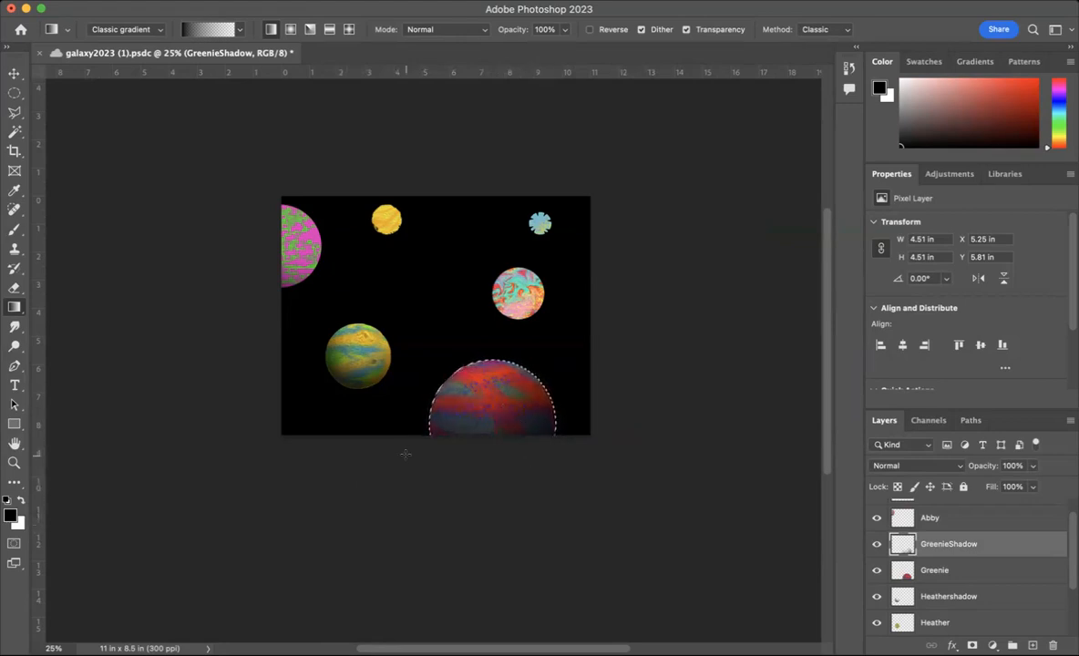
left_click_drag(630, 439, 460, 434)
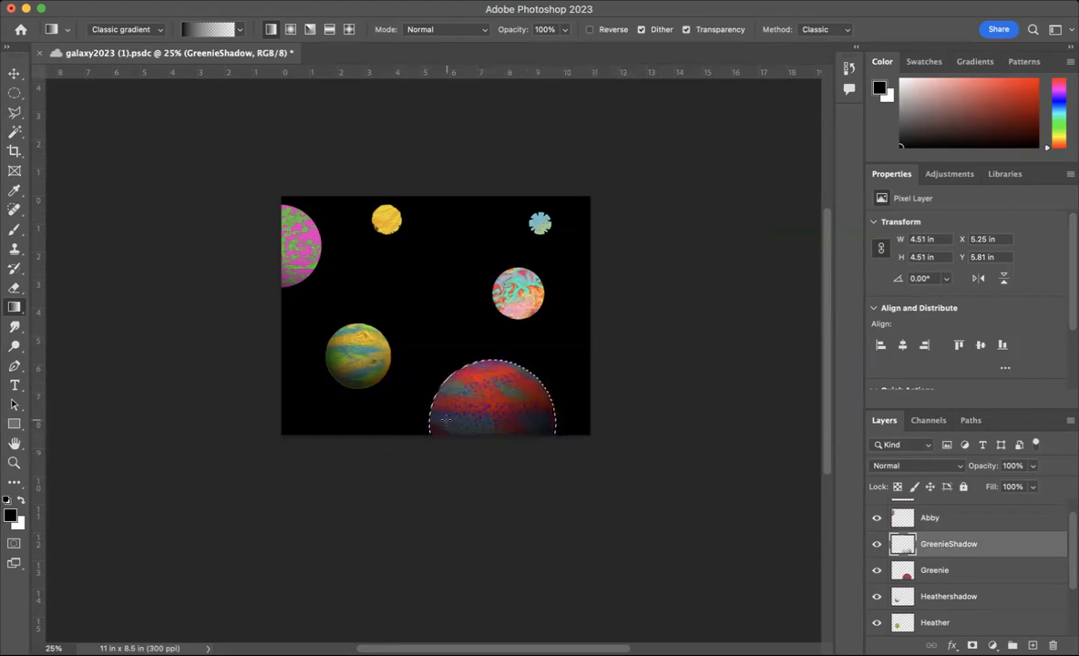
left_click_drag(471, 512, 481, 392)
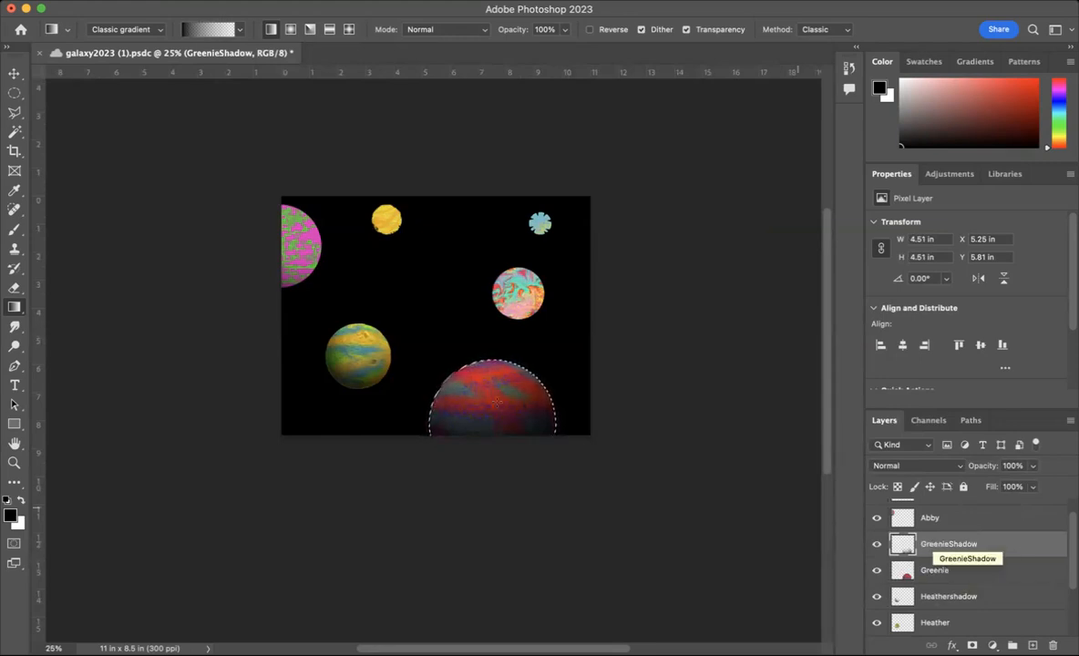
Step: Select the GreenieShadow and Greenie layers together, move the planet rightward to X 6.18 in, and save the document
left_click(13, 78)
left_click_drag(499, 376, 495, 421)
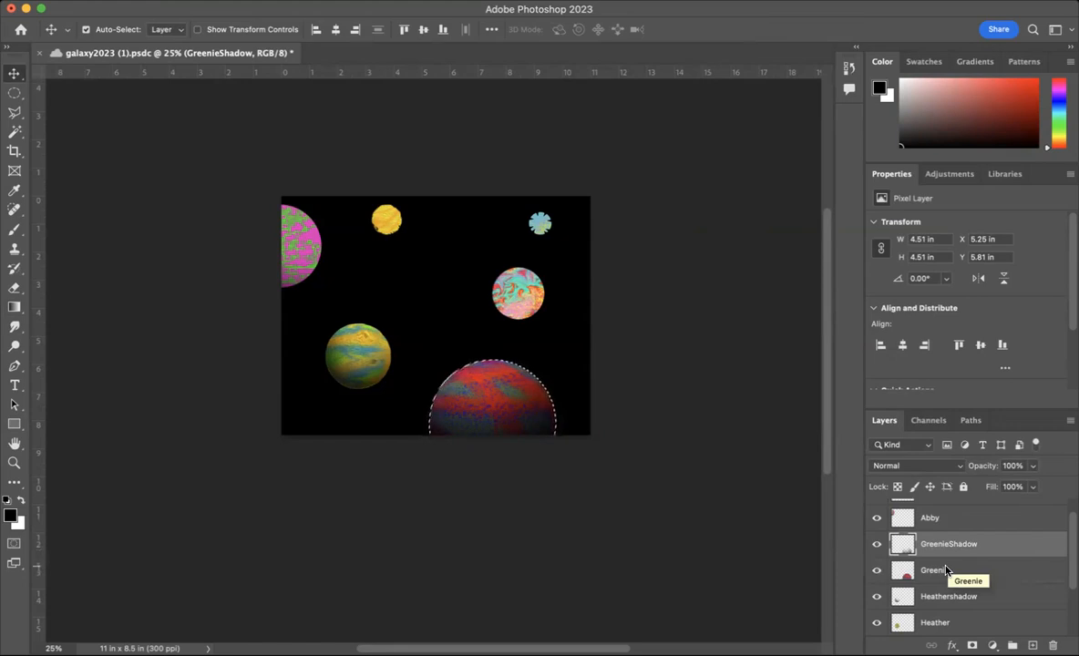
left_click(945, 570, "shift")
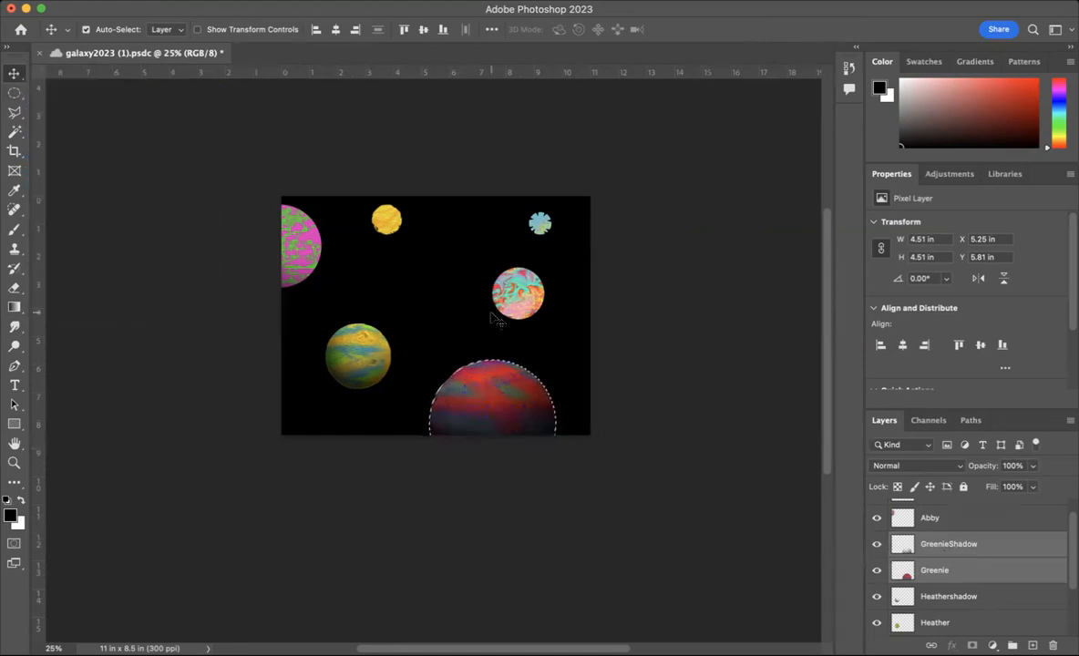
left_click_drag(477, 433, 513, 426)
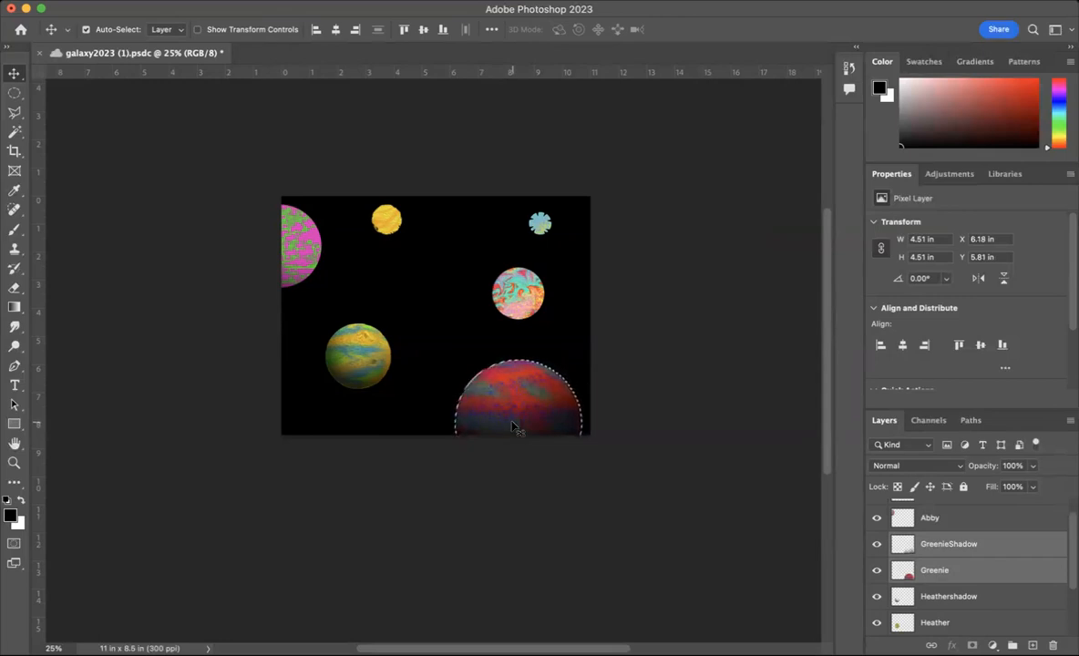
key("super+s")
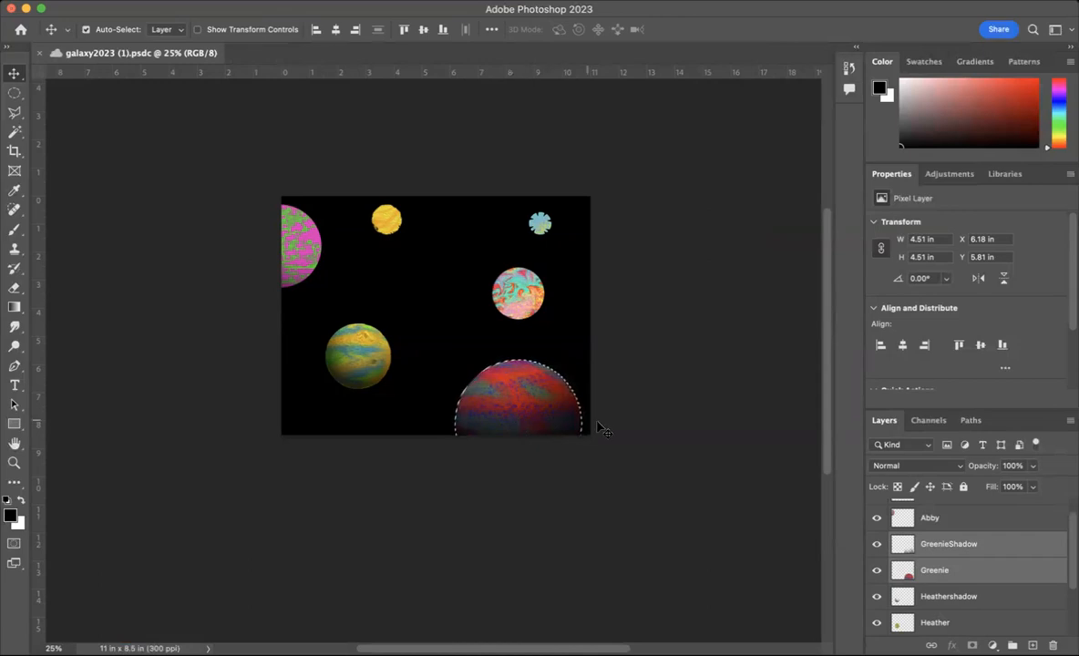
Step: Deselect the planet's pixels and save the artwork to Creative Cloud as a new version named galaxy2023 (2)
scroll(960, 550, "up", 1)
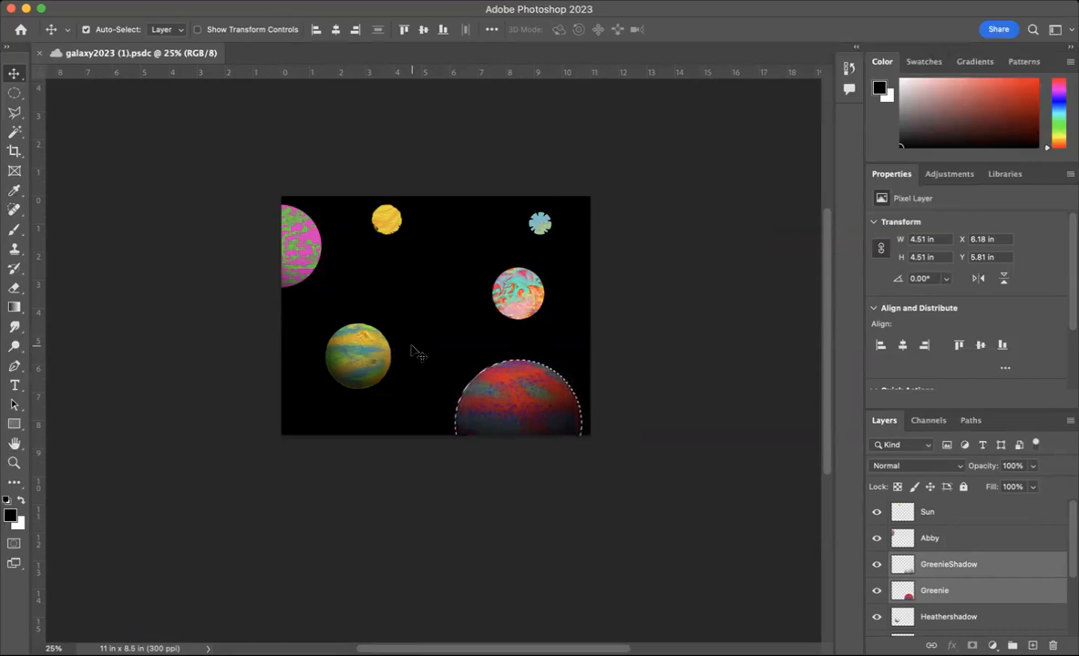
key("super+d")
key("super+equal")
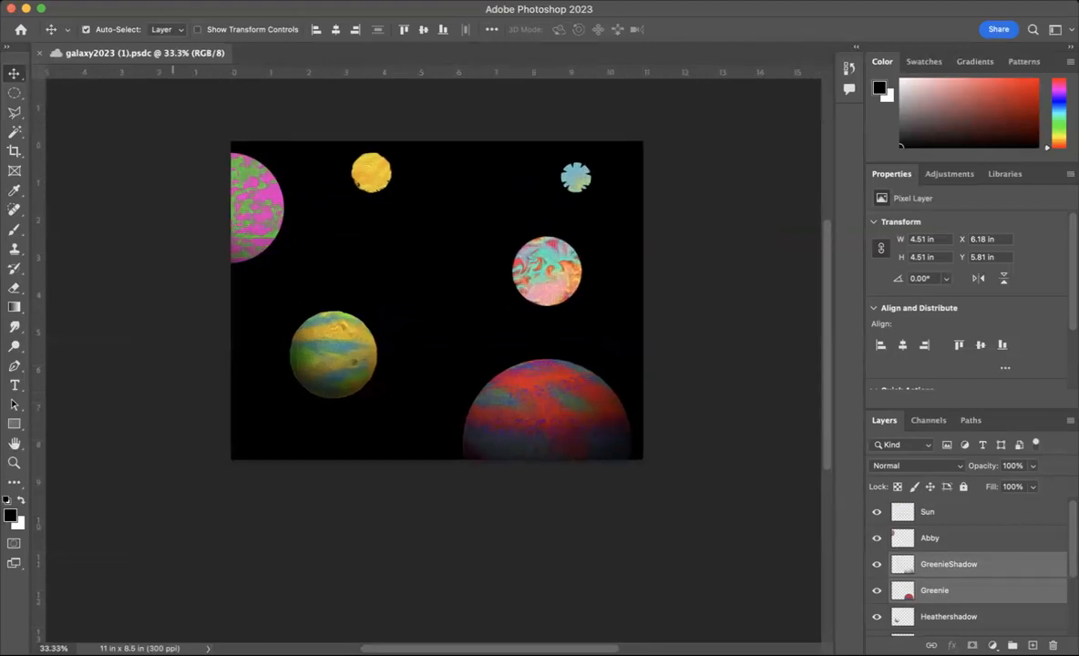
left_click(141, 0)
left_click(169, 154)
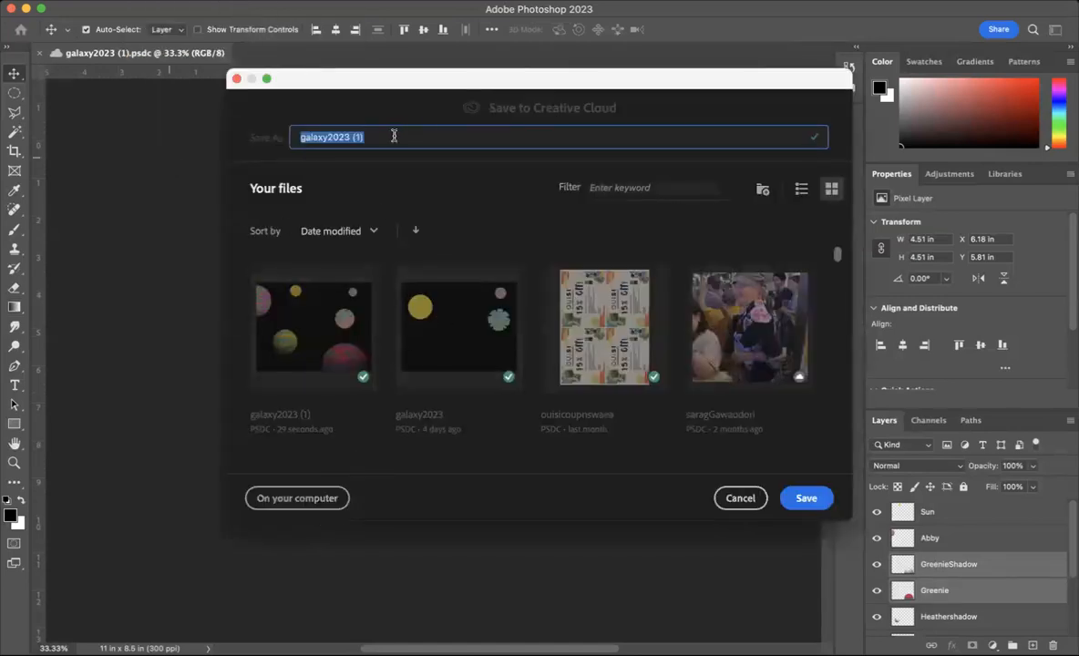
left_click(817, 500)
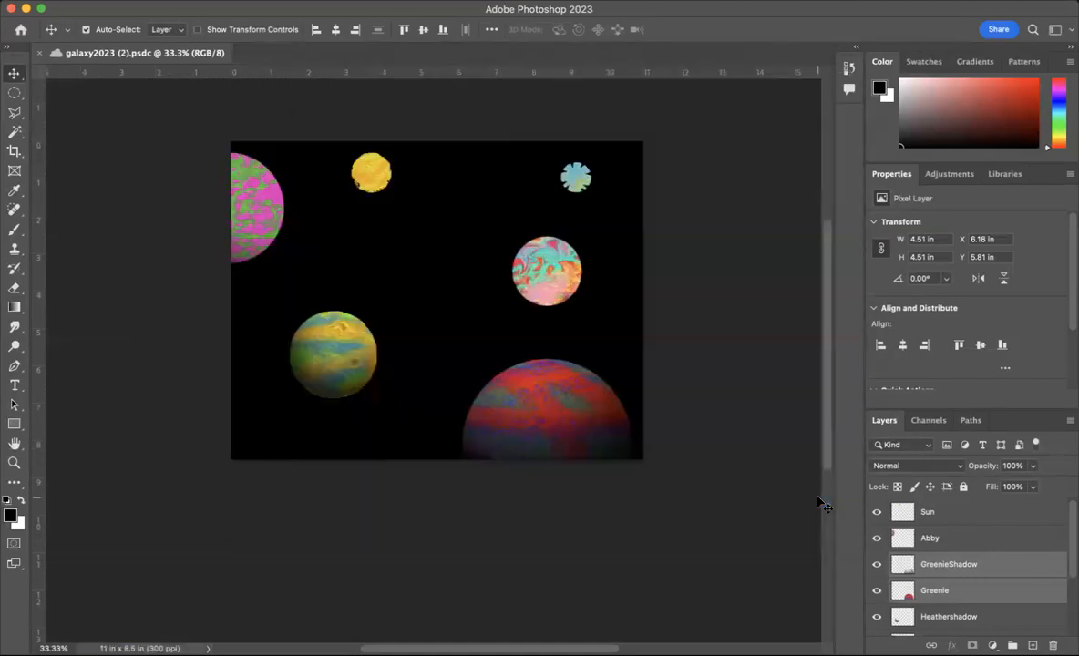